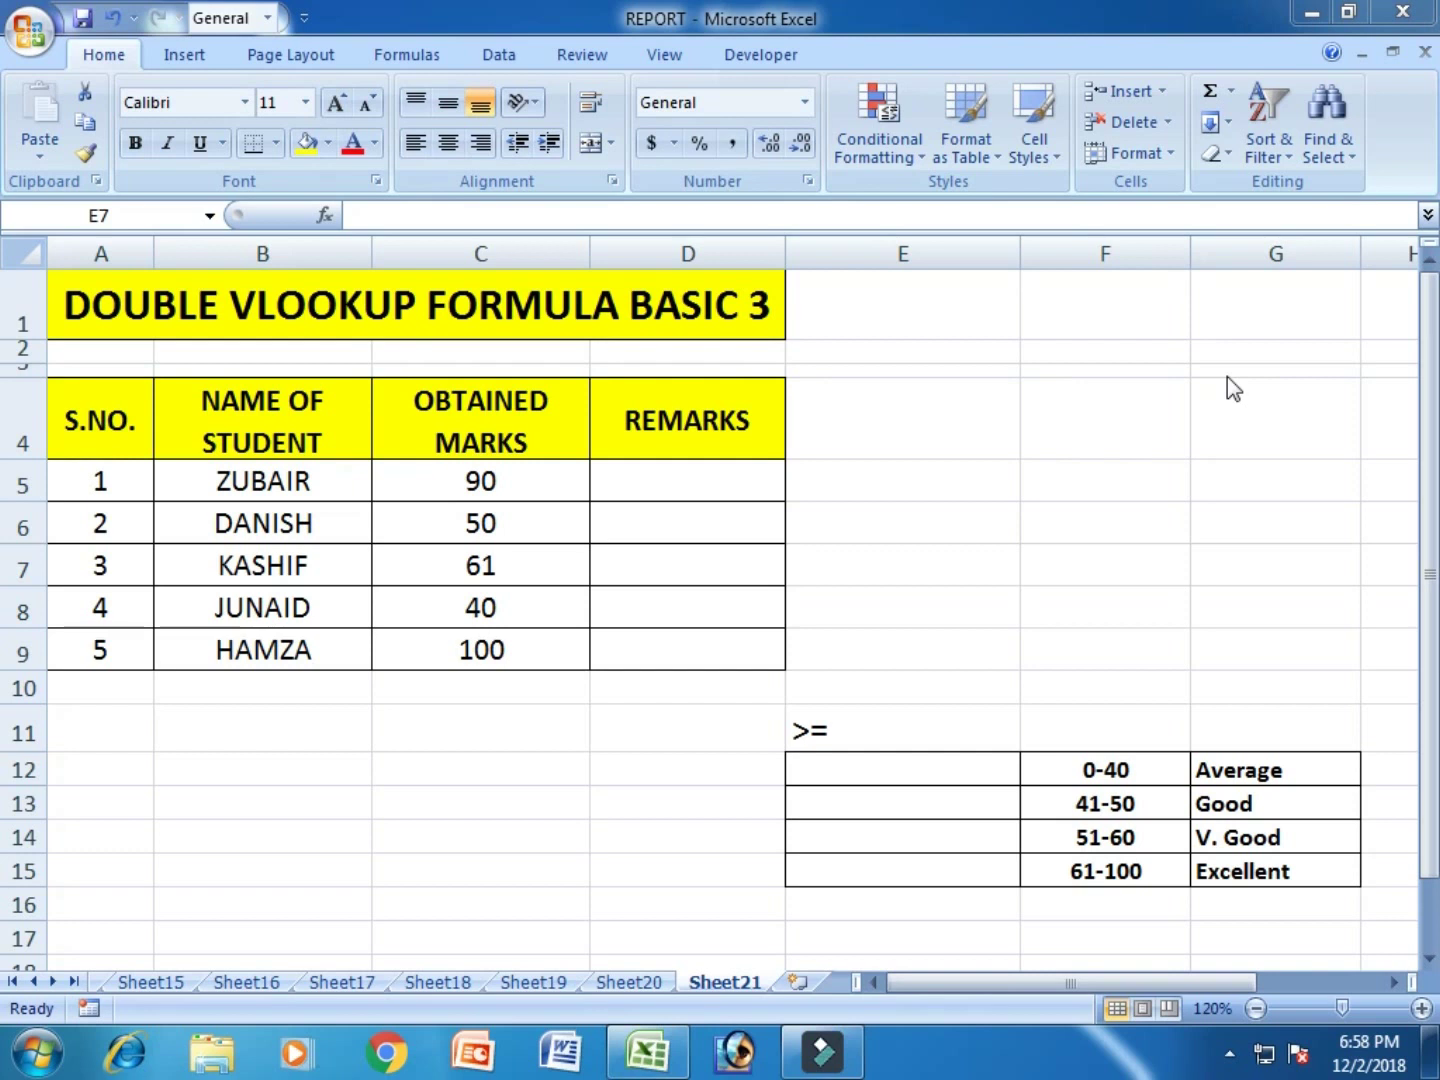
click(1179, 493)
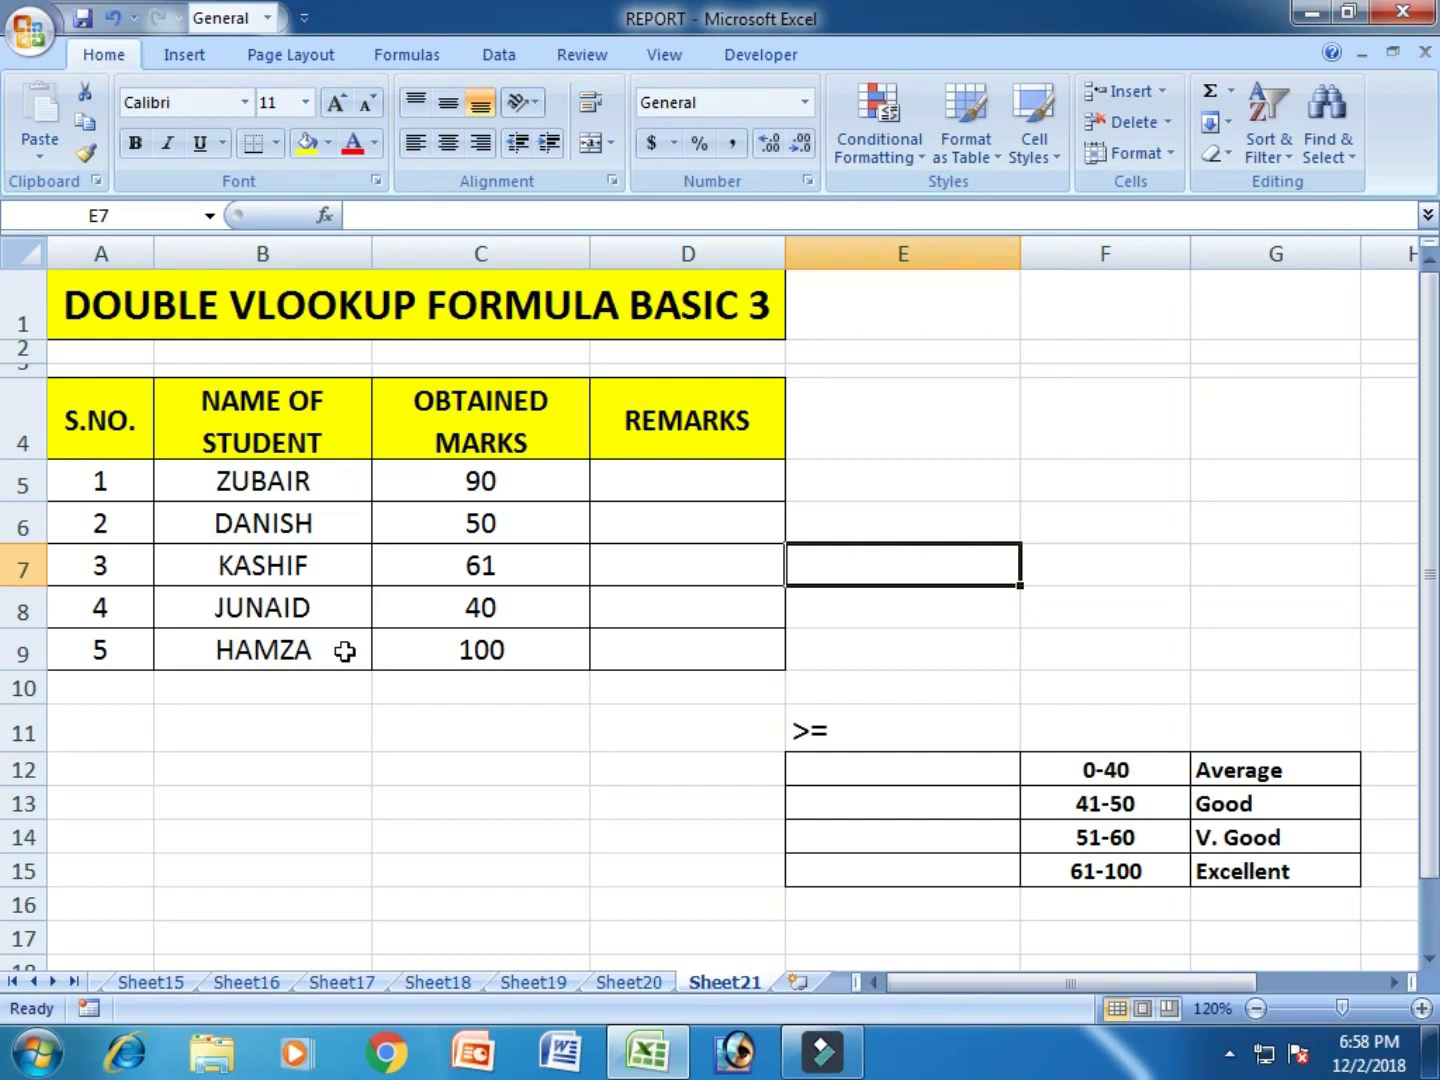
click(688, 491)
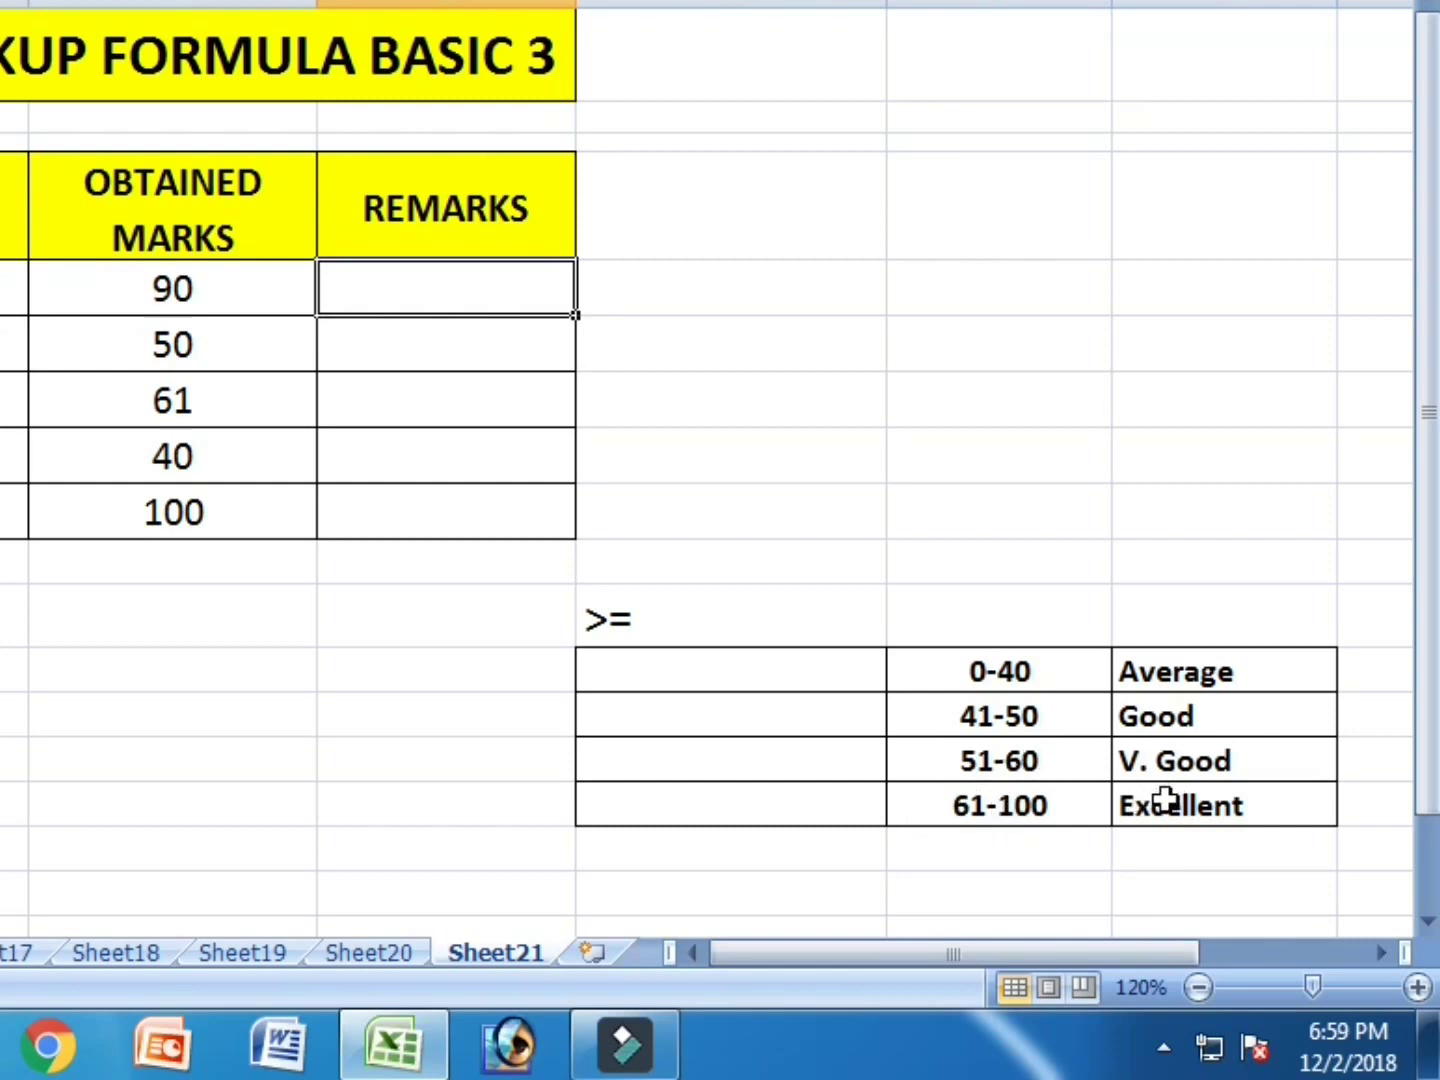
click(993, 316)
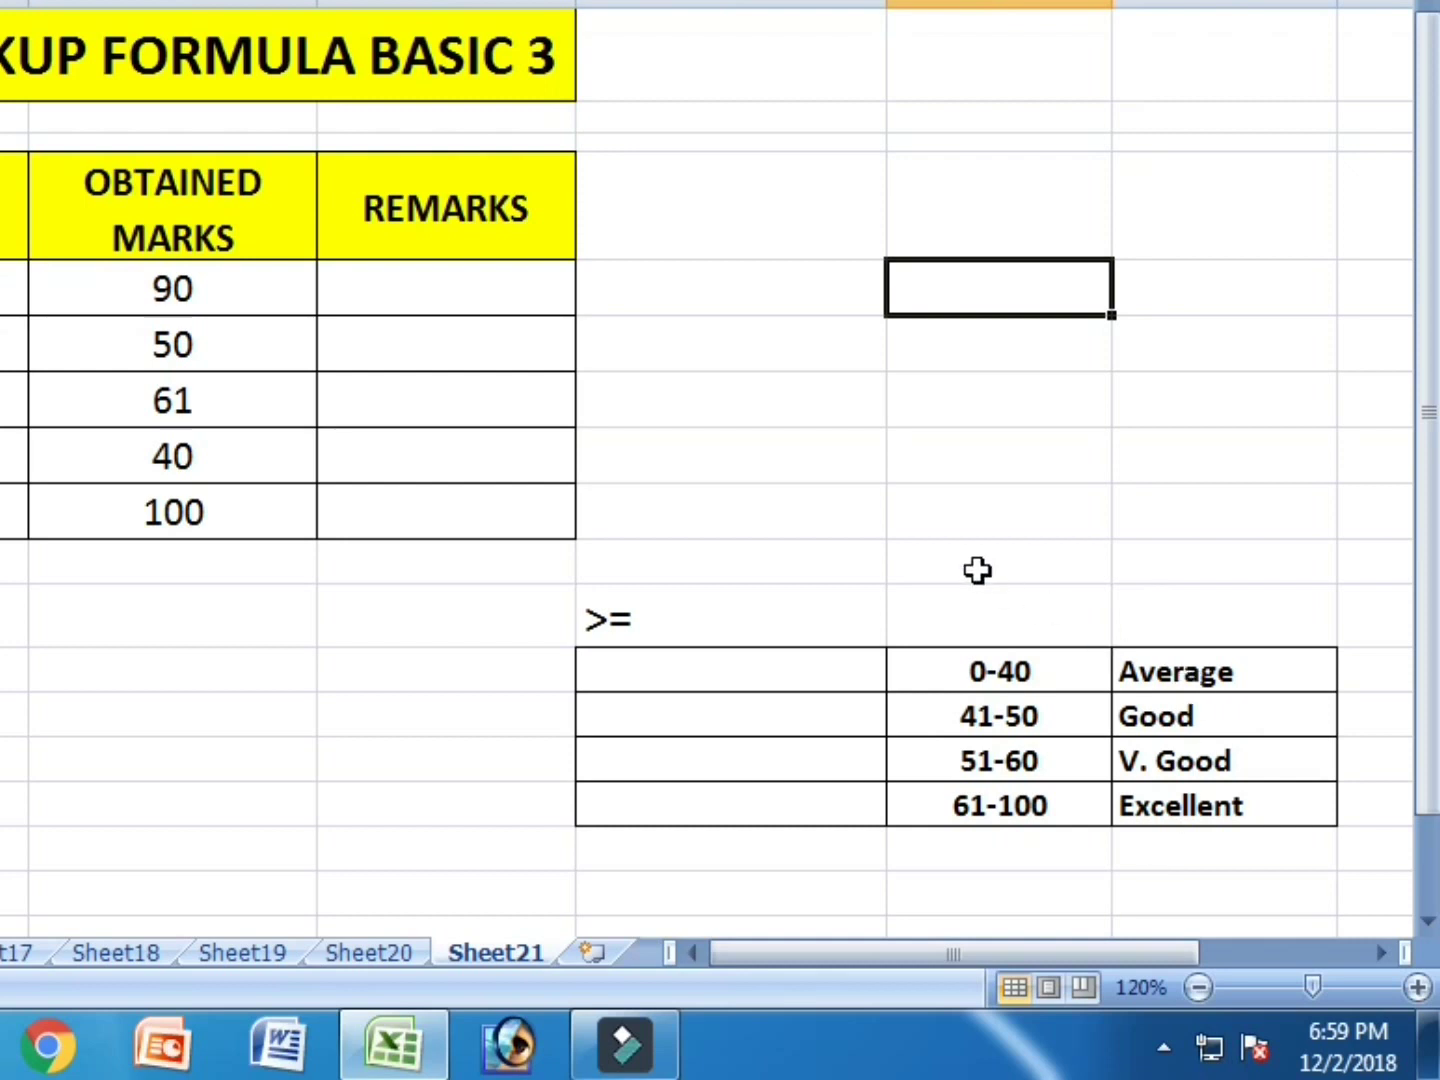
click(710, 357)
click(534, 274)
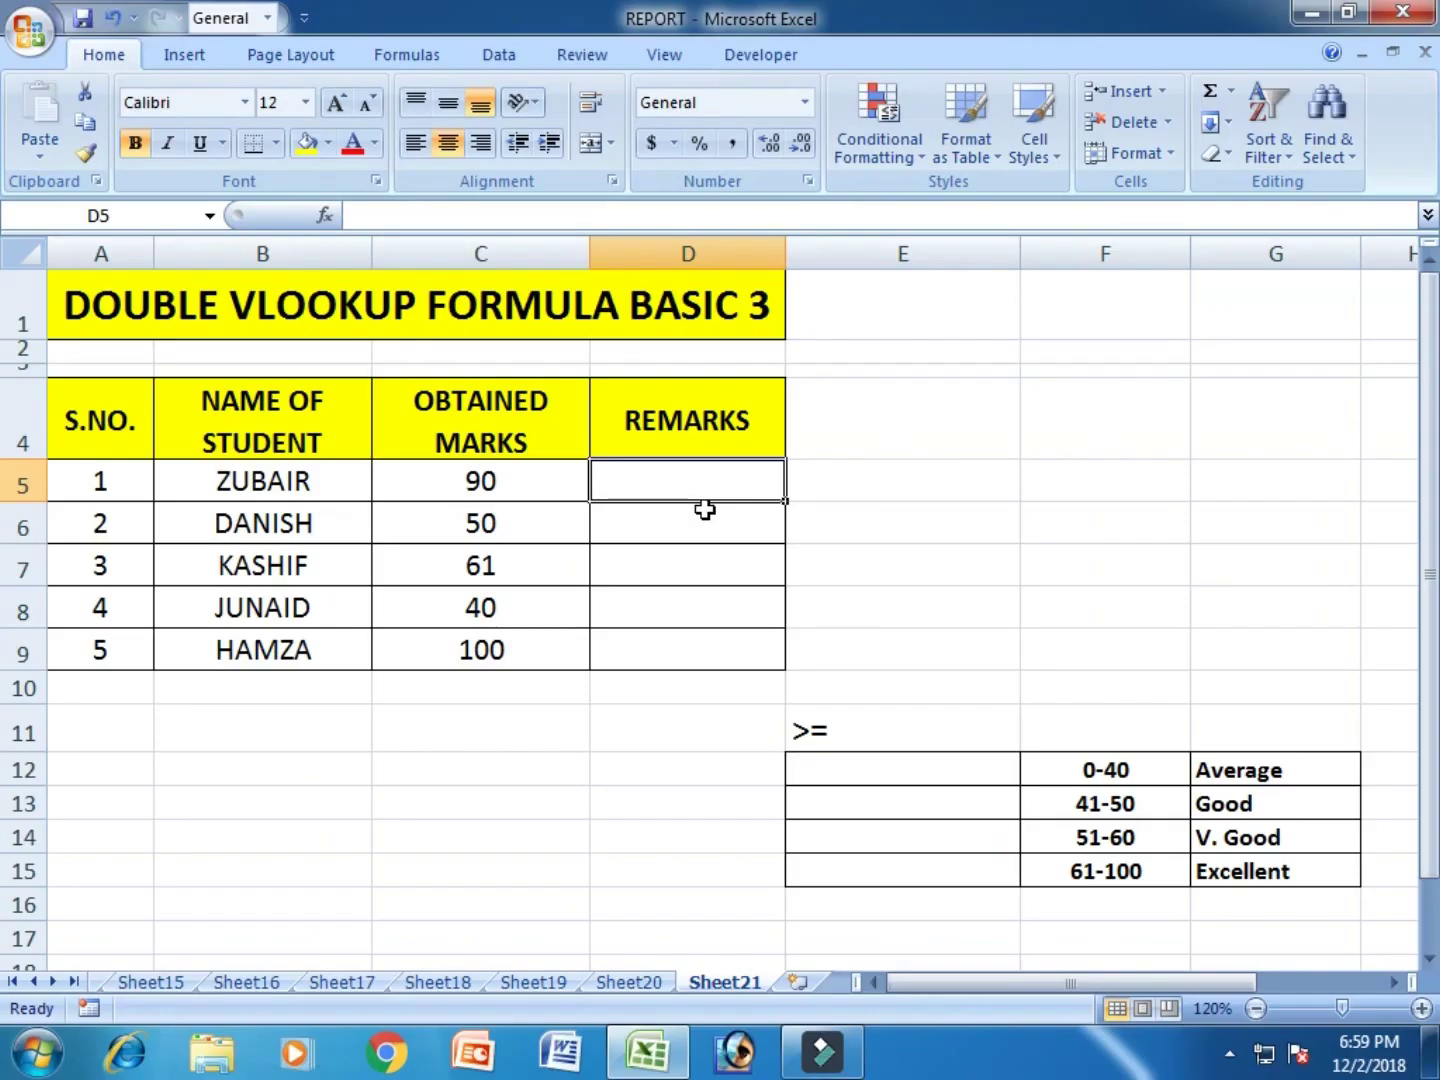
click(862, 545)
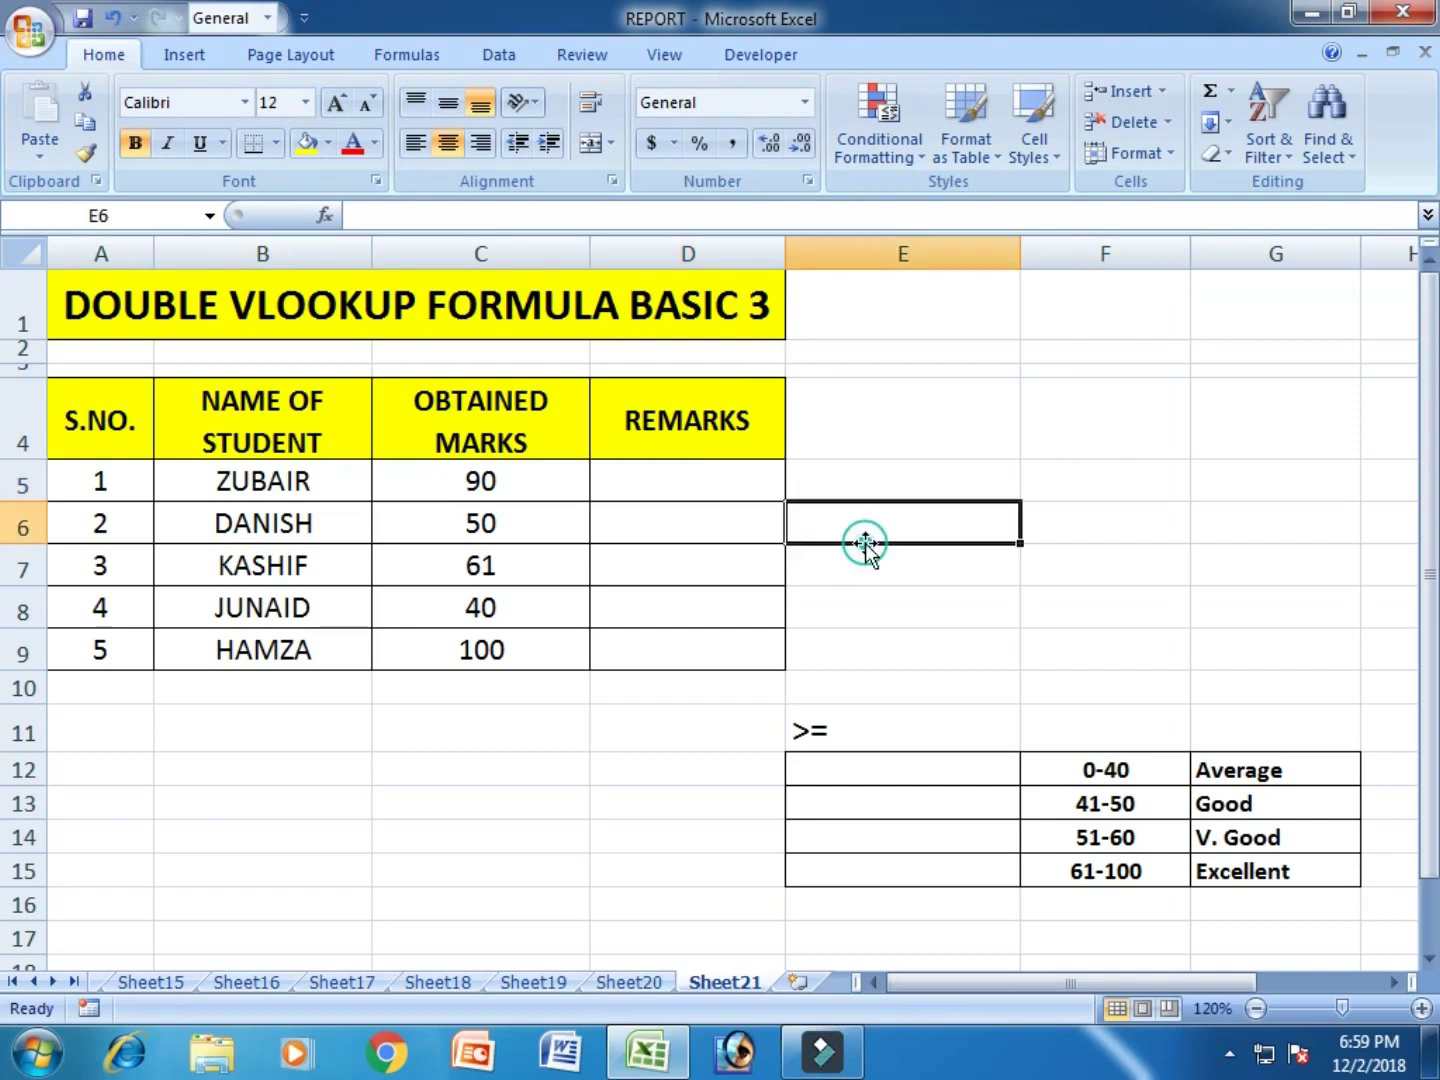
double_click(742, 492)
click(893, 469)
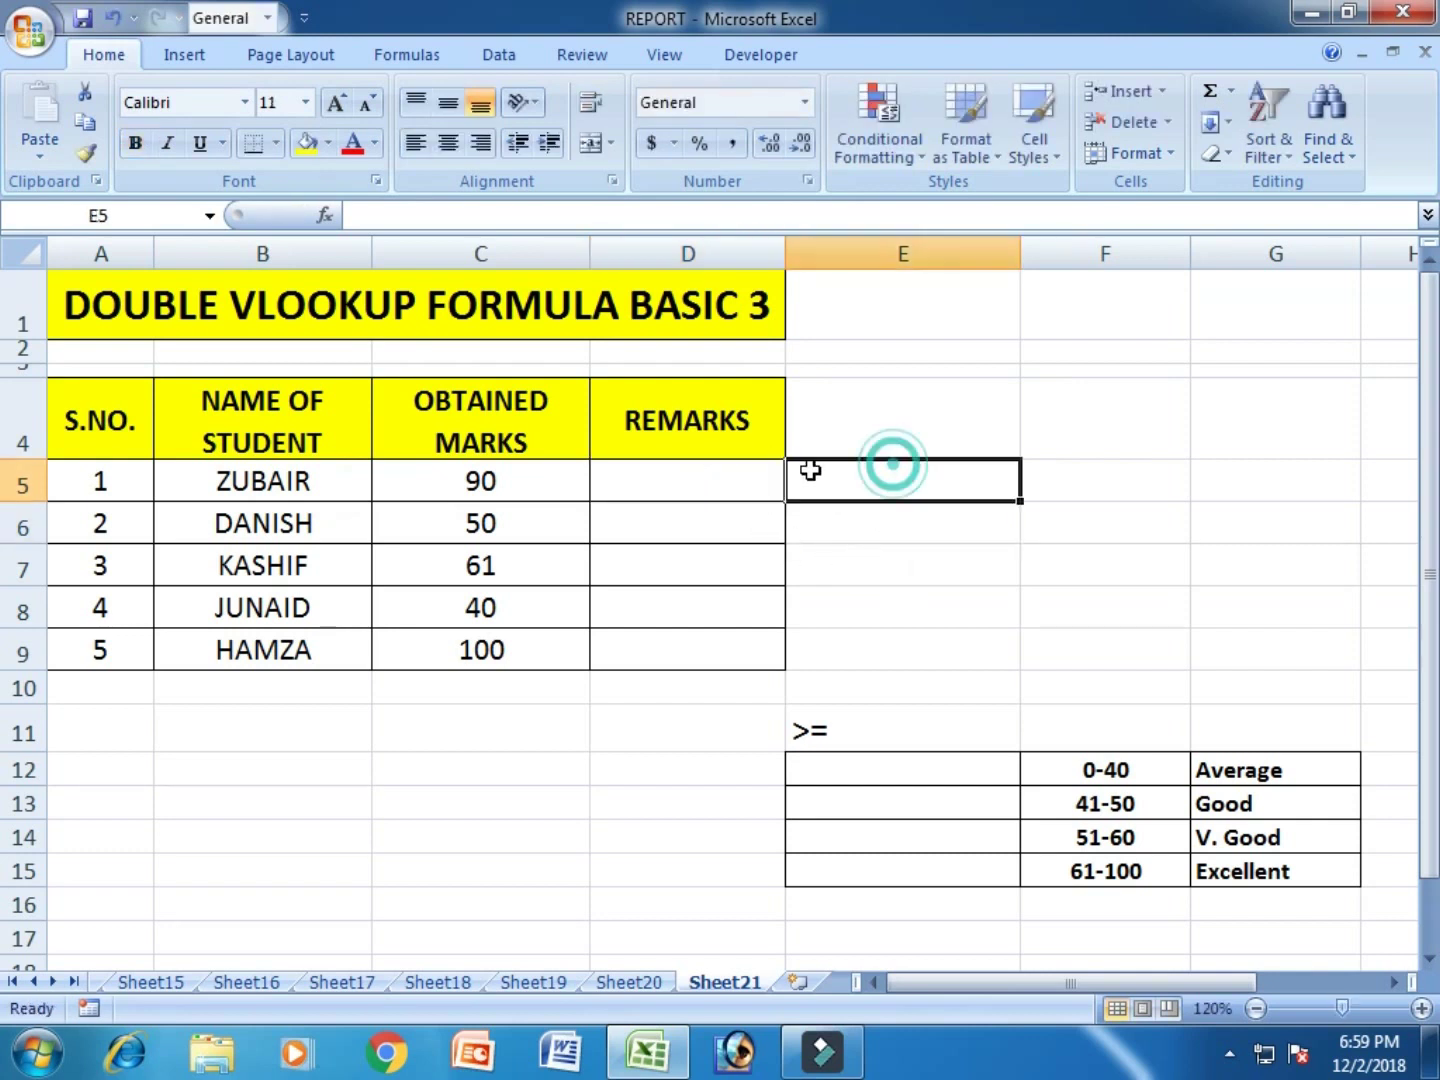
click(878, 538)
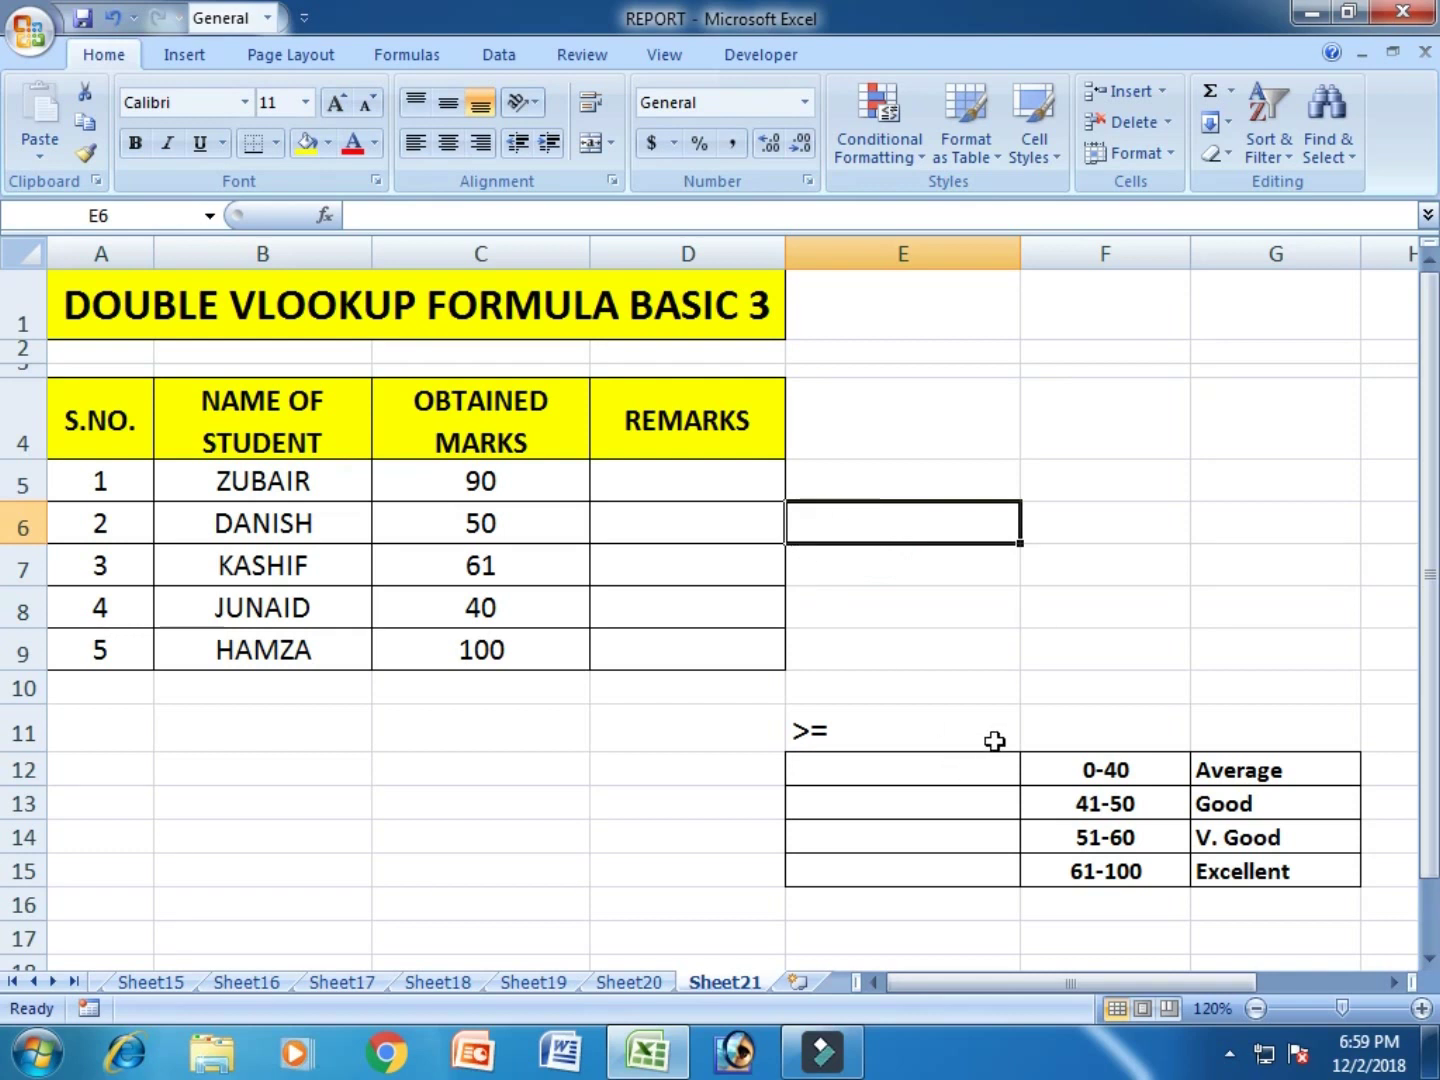
click(700, 492)
scroll(890, 722, down, 2)
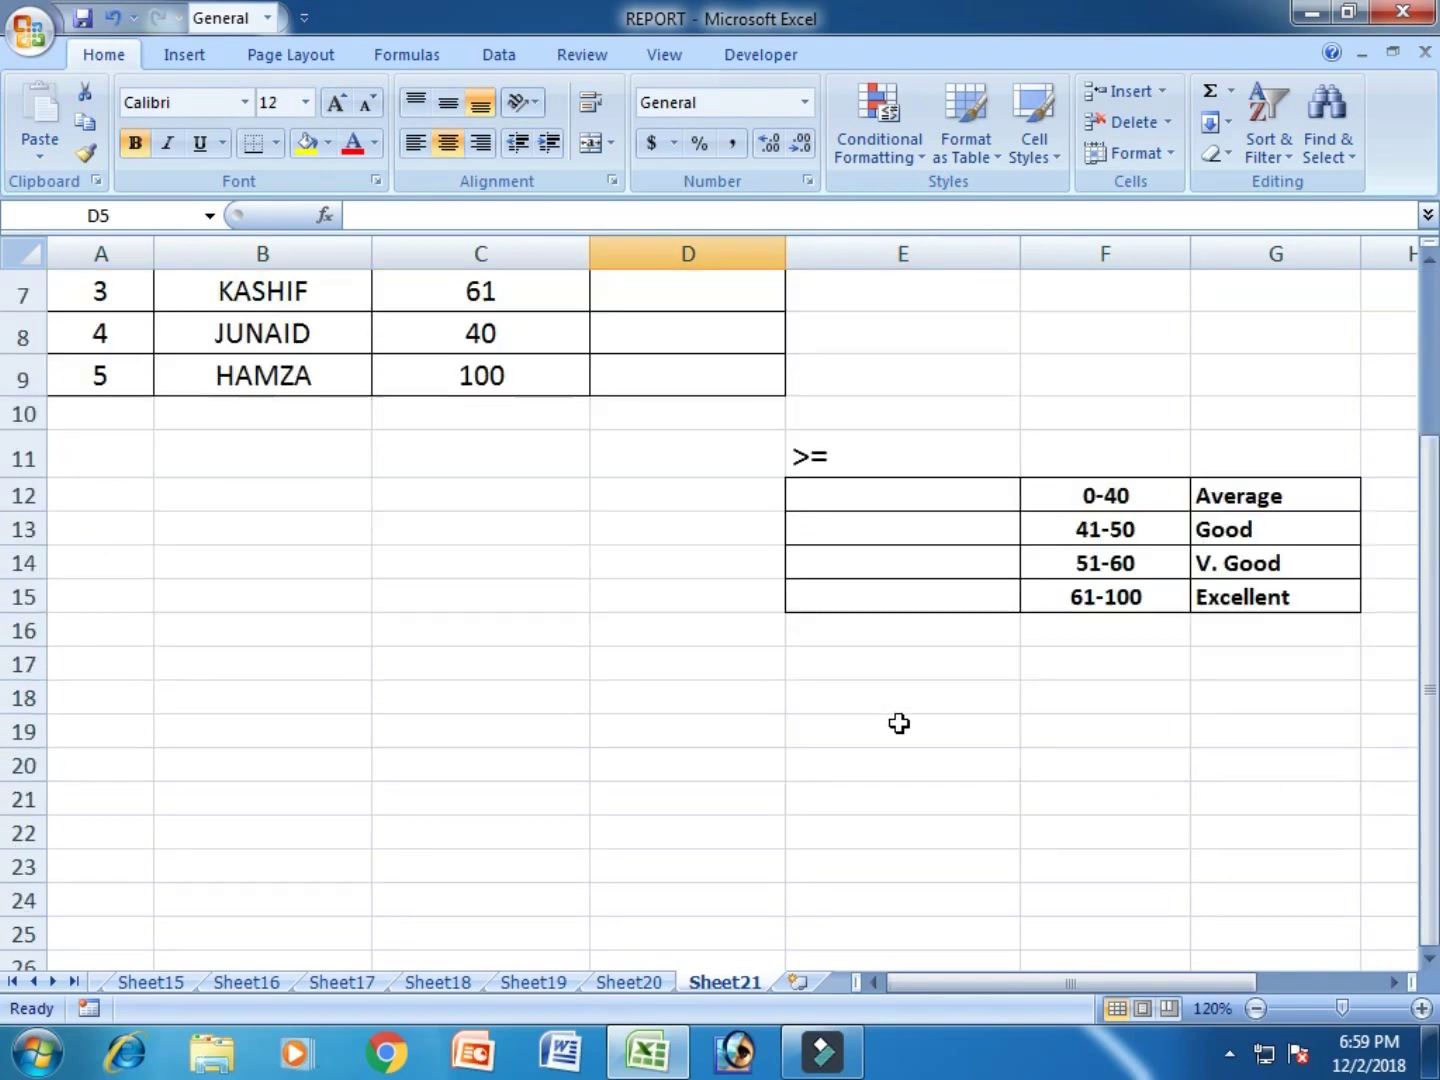
- Fill the >= column of the grading table, cells E12 to E15, with the lower limits 0, 41, 51 and 61
click(910, 500)
scroll(928, 548, up, 2)
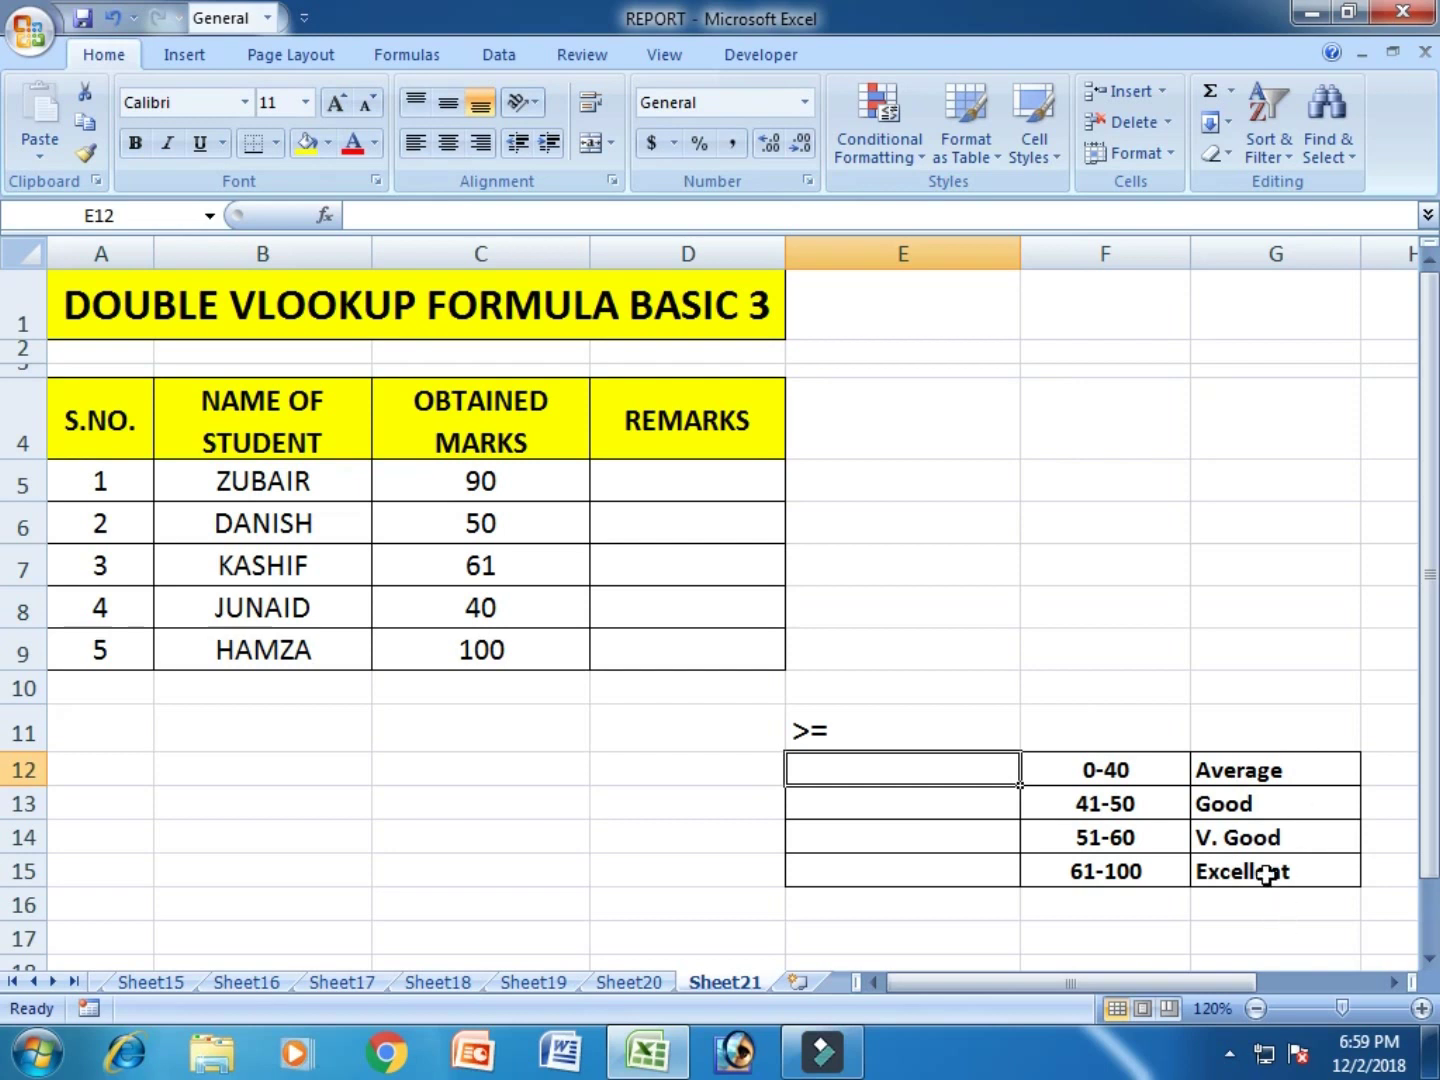
scroll(939, 707, down, 3)
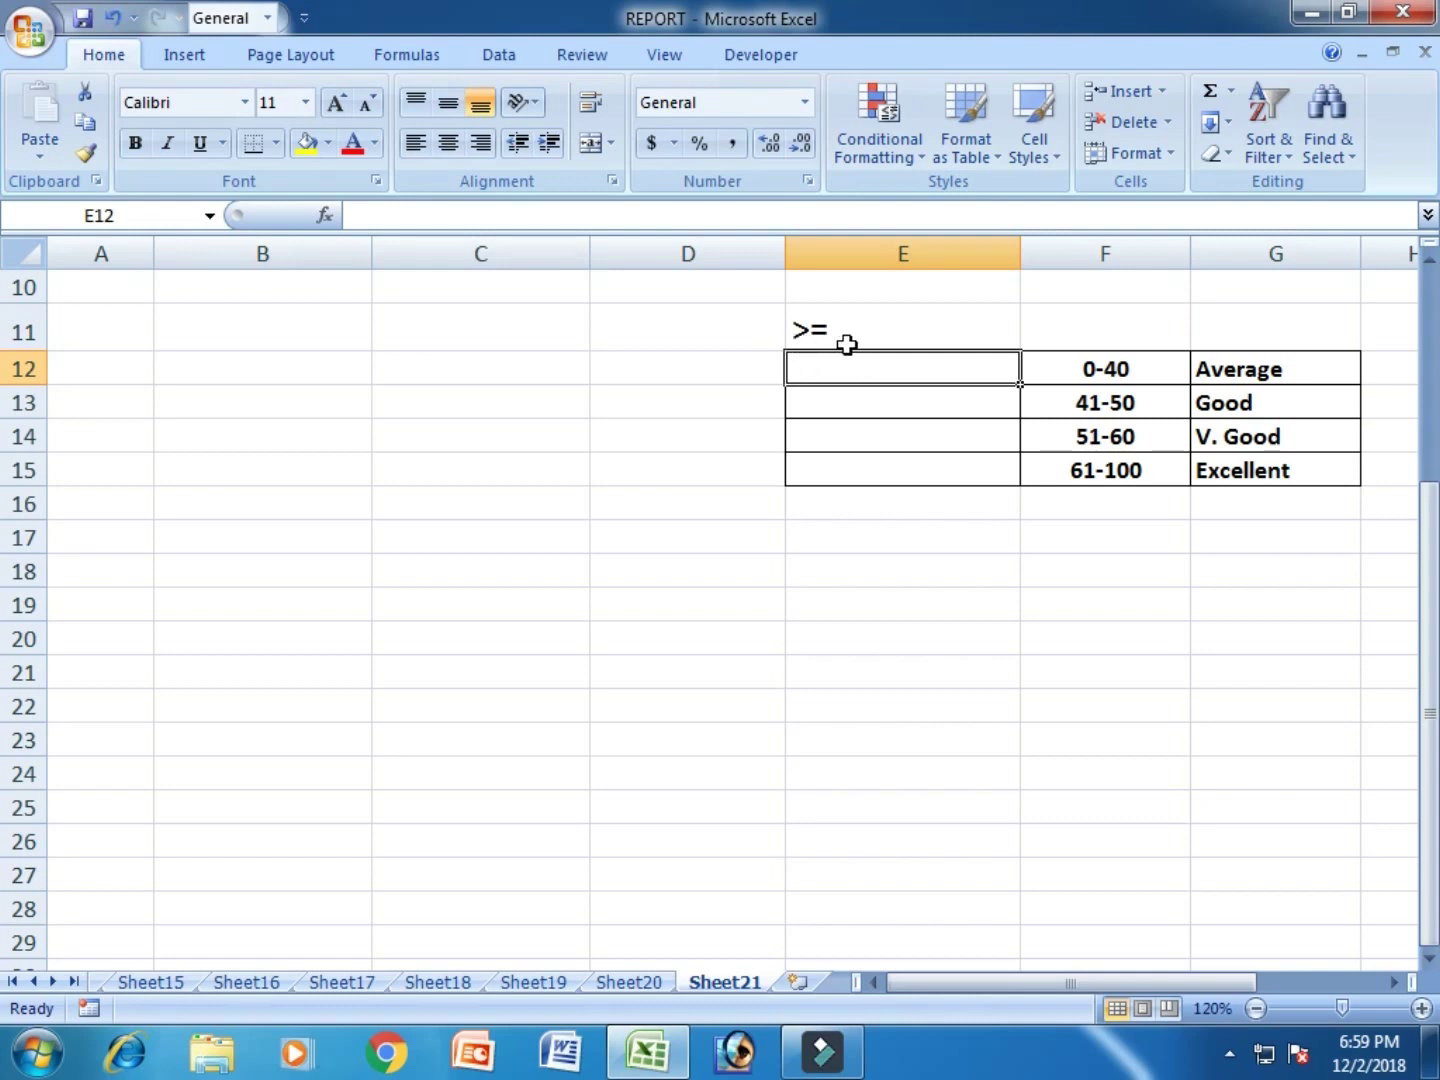
scroll(919, 489, up, 2)
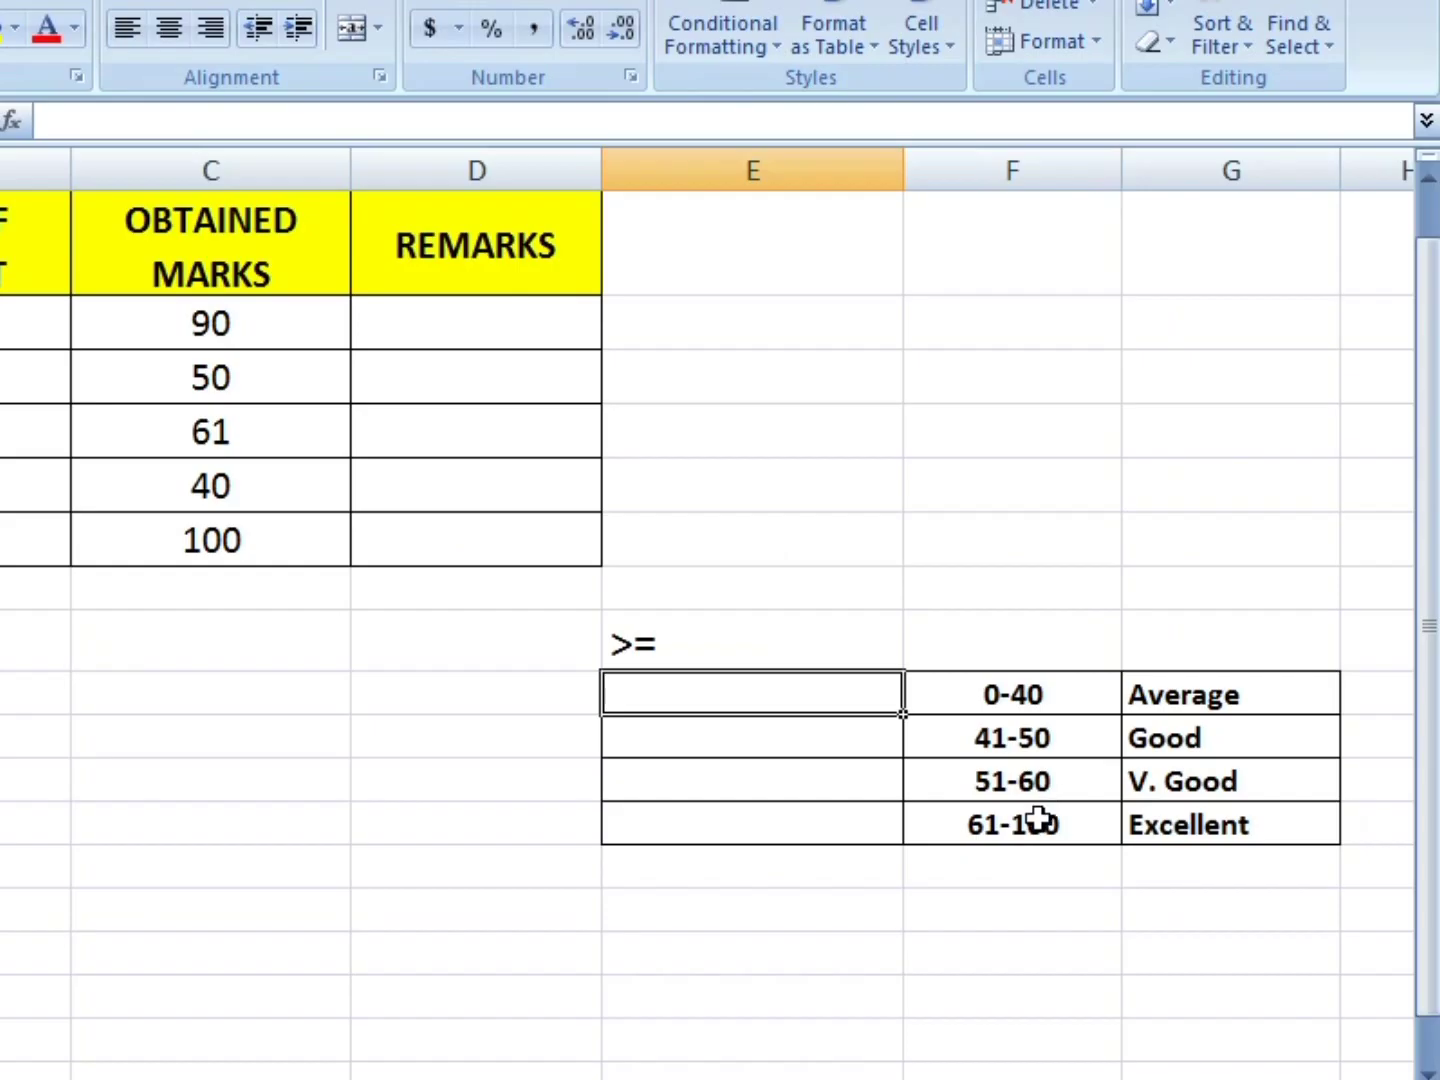
text(0)
key(Return)
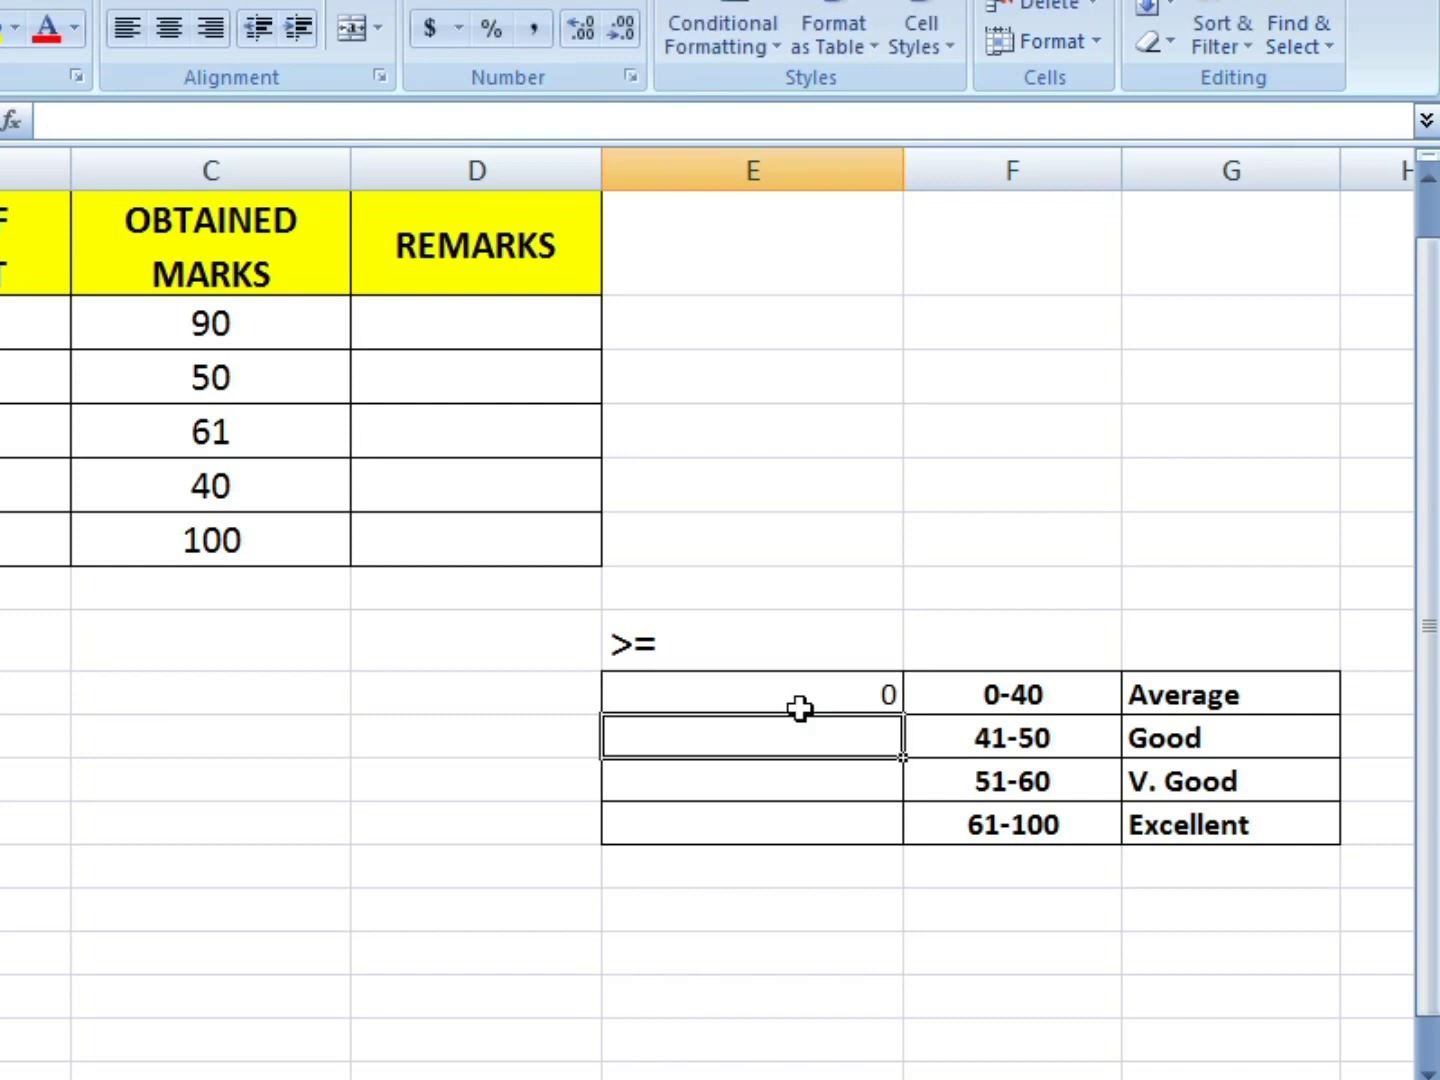
text(41)
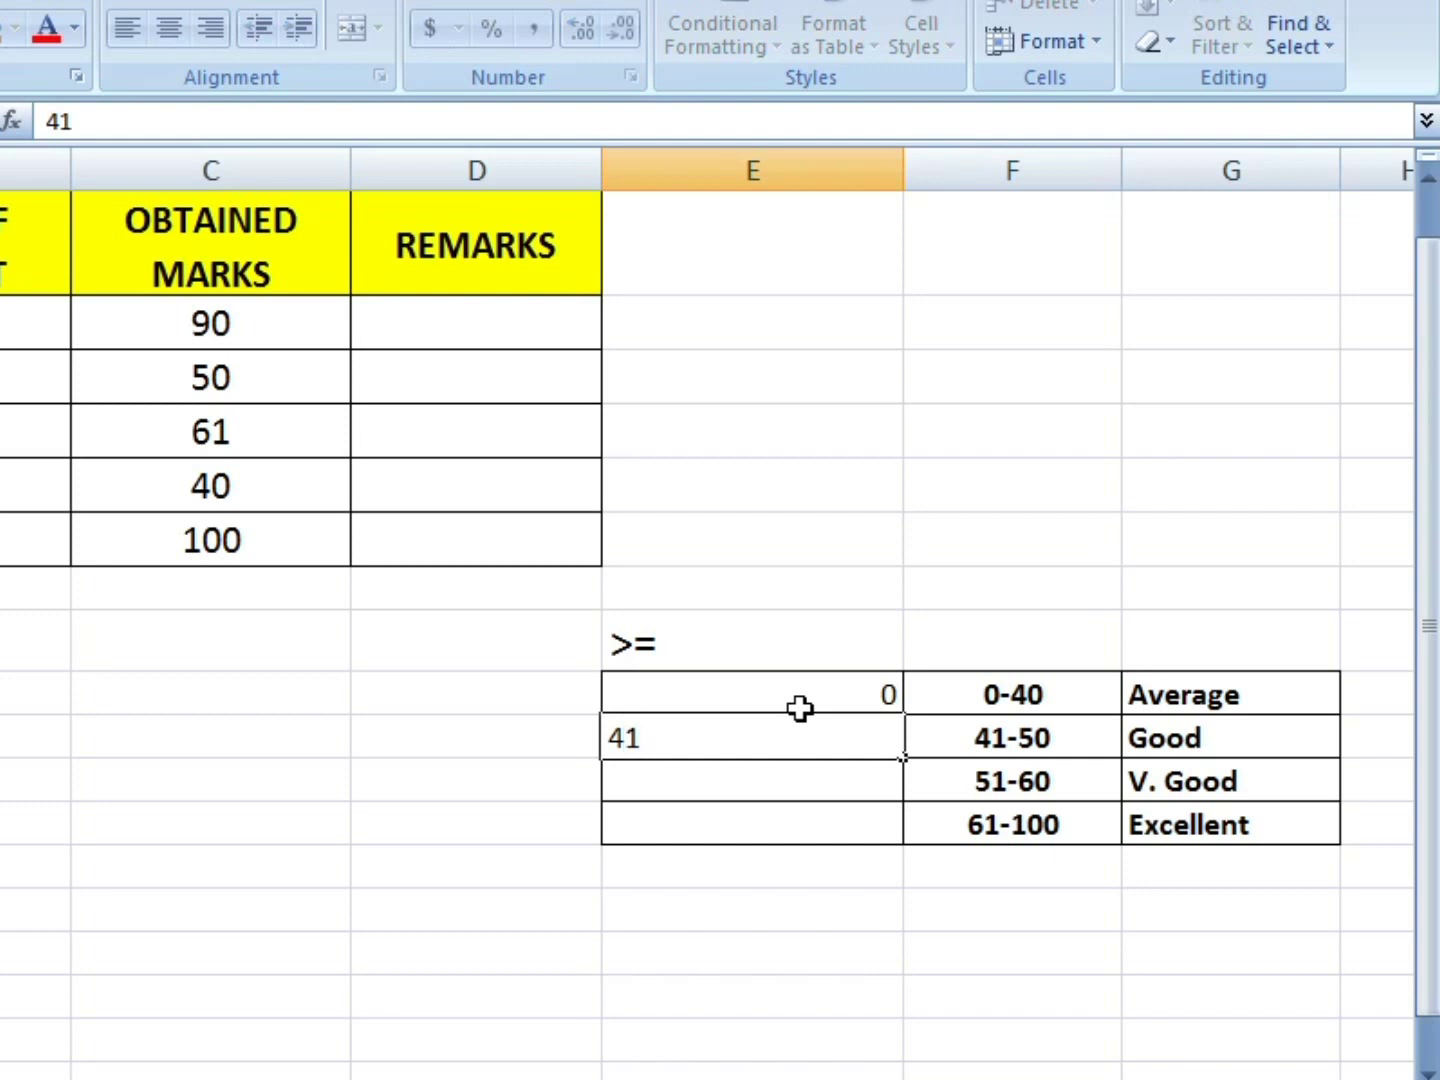
key(Return)
text(51)
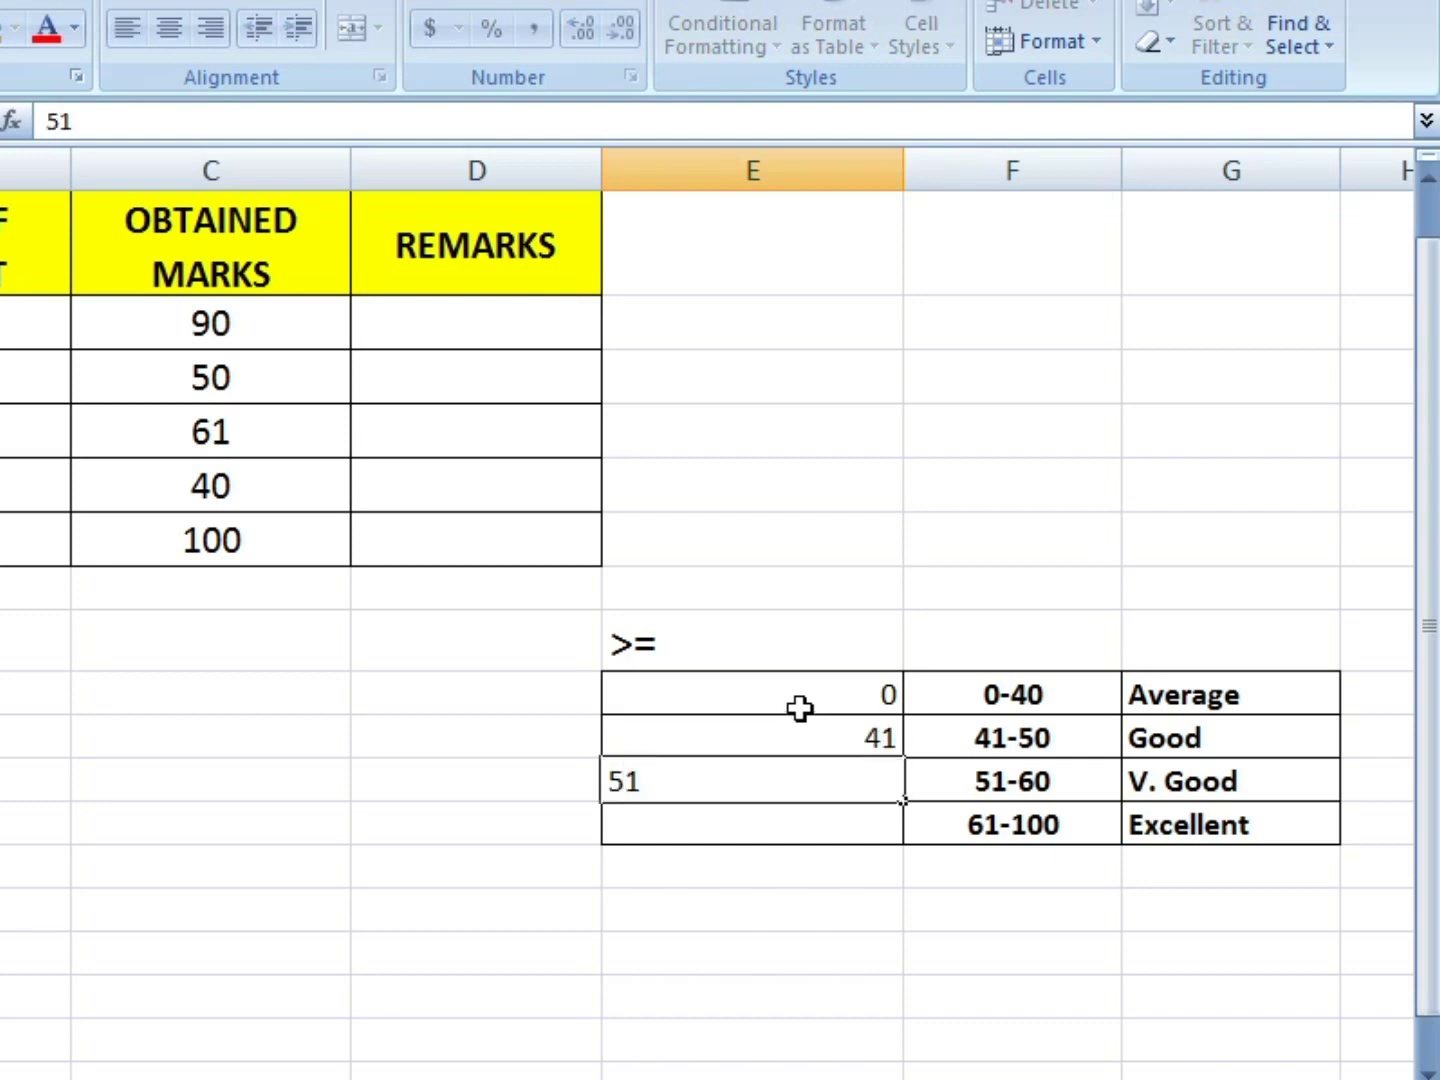
key(Return)
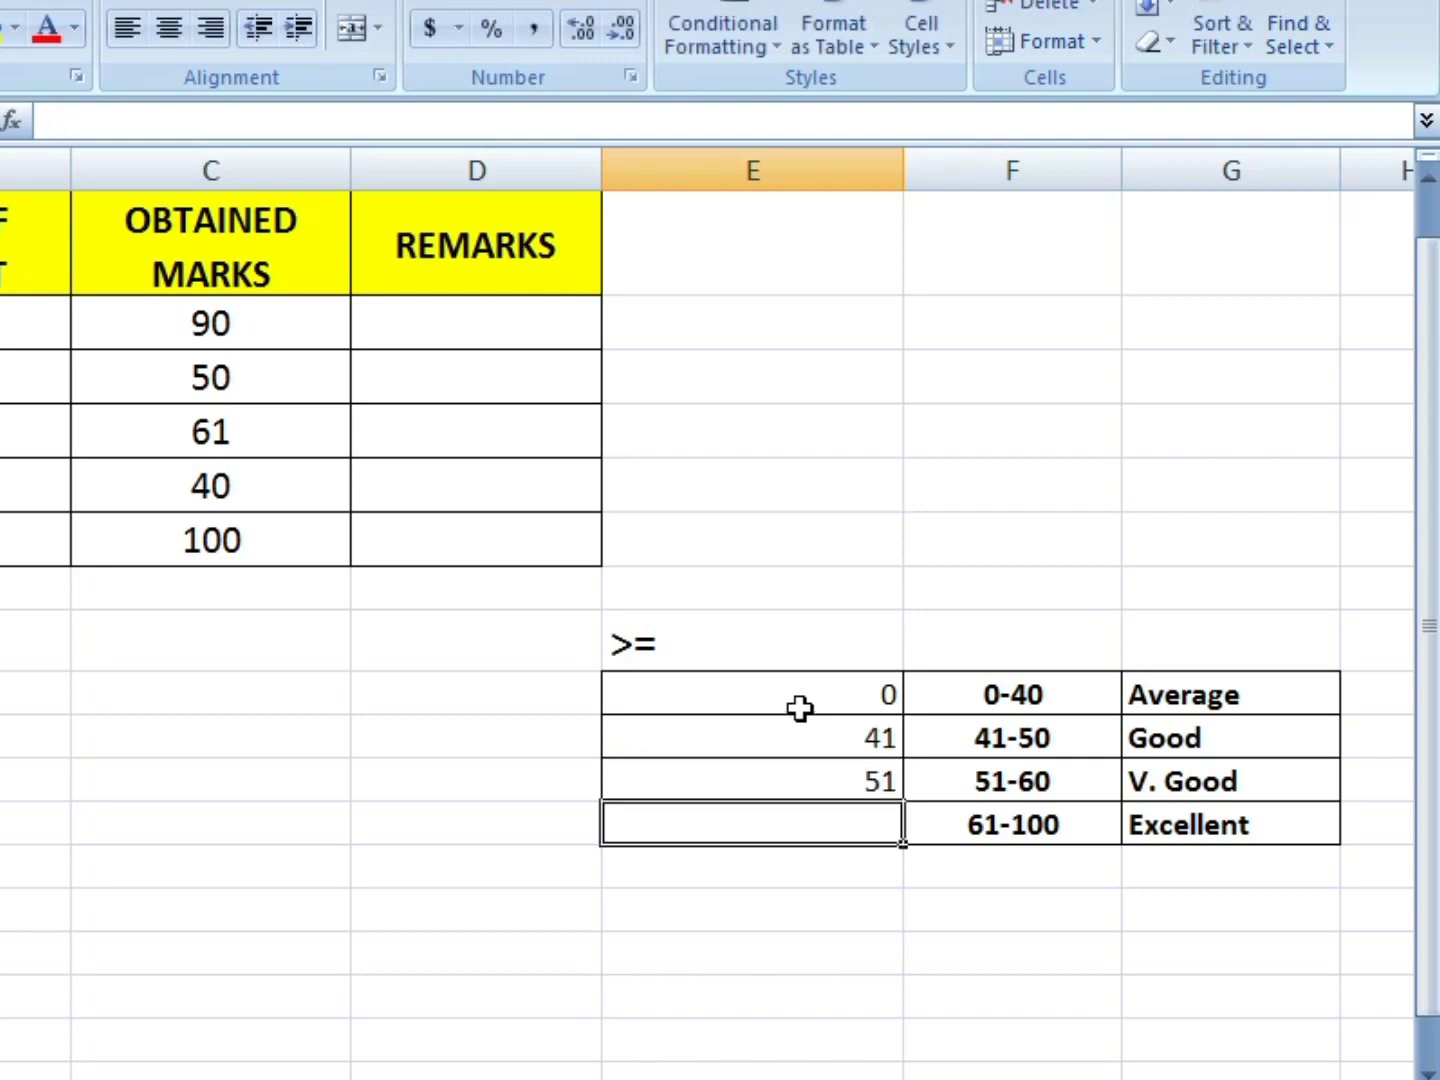
text(61)
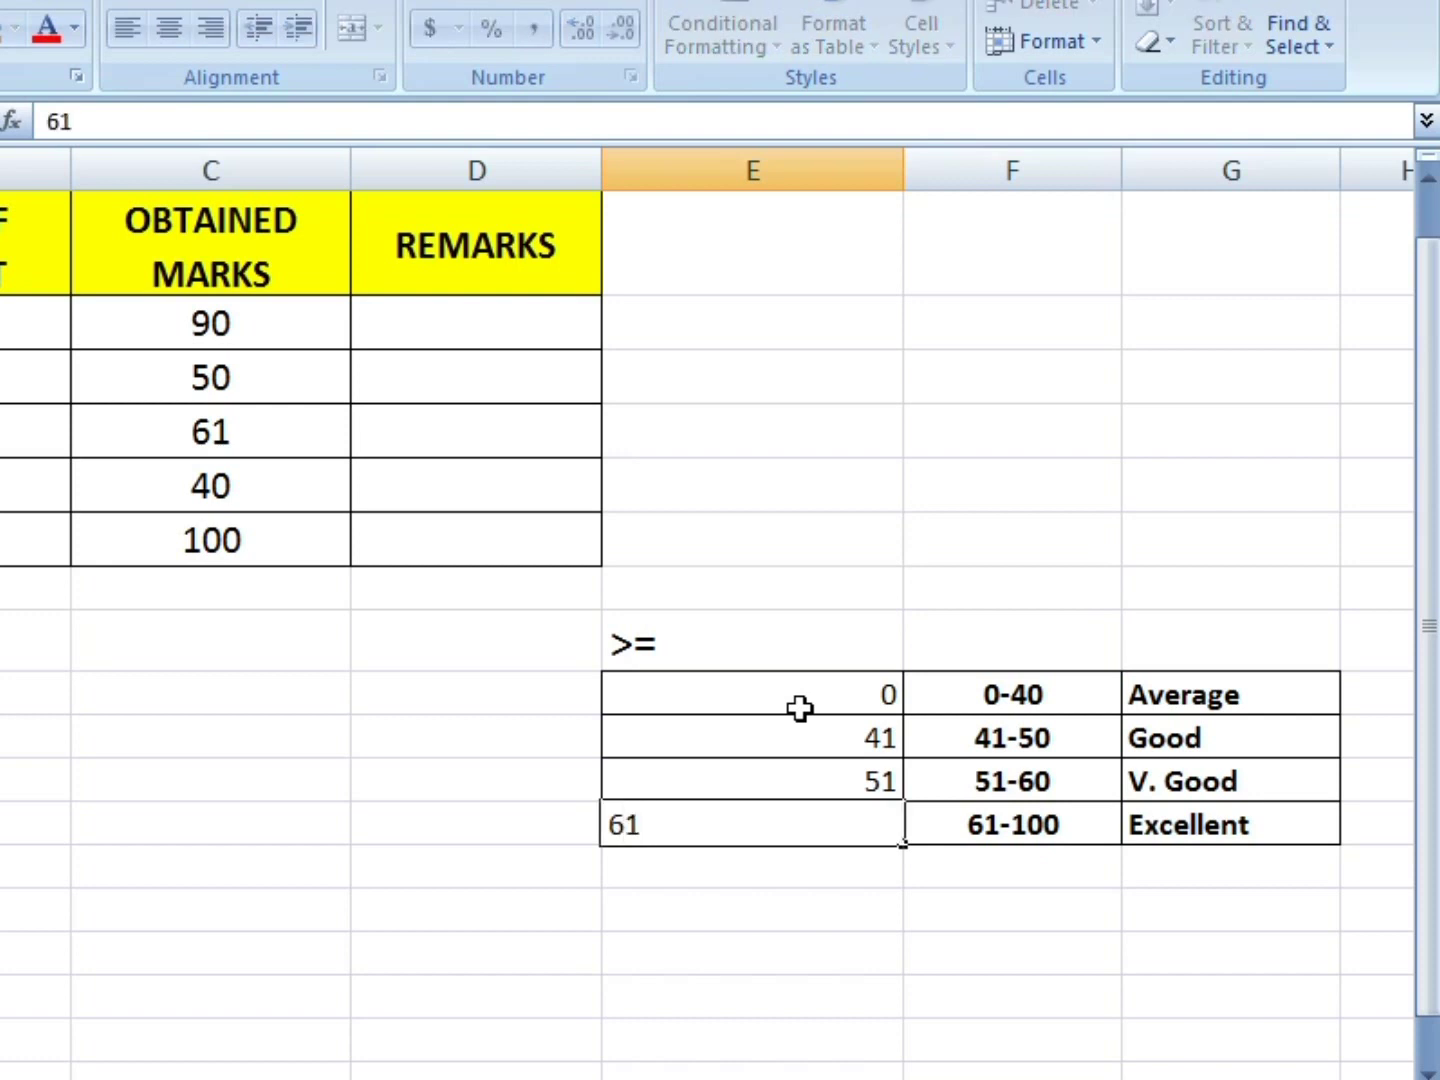
key(Return)
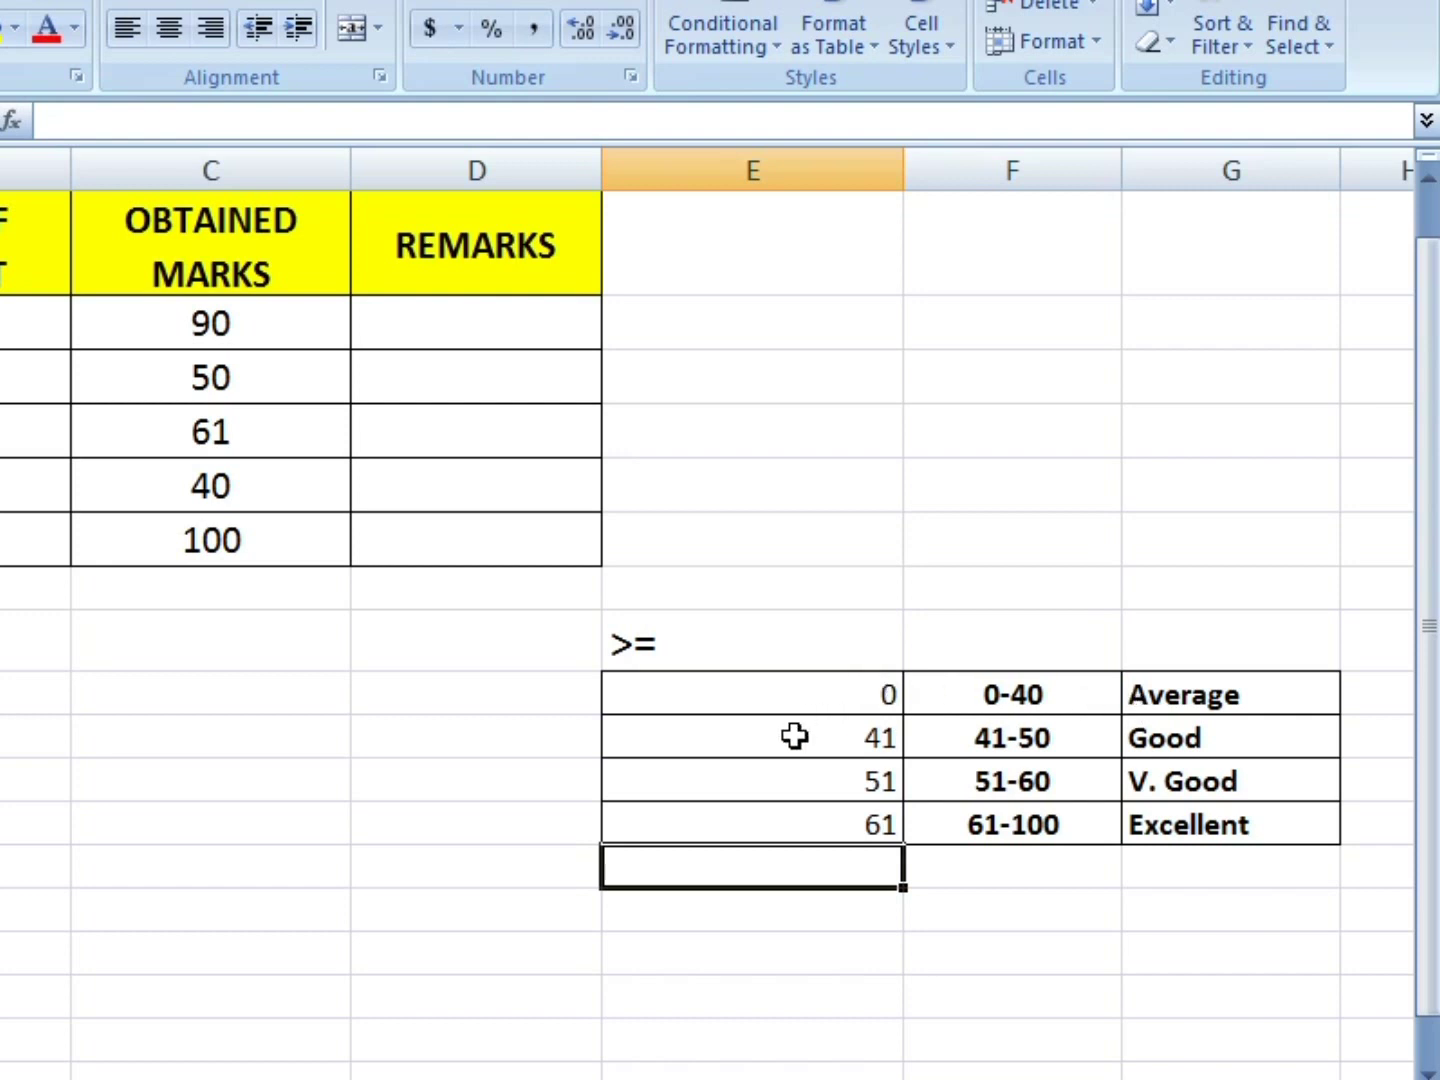
click(796, 819)
click(877, 575)
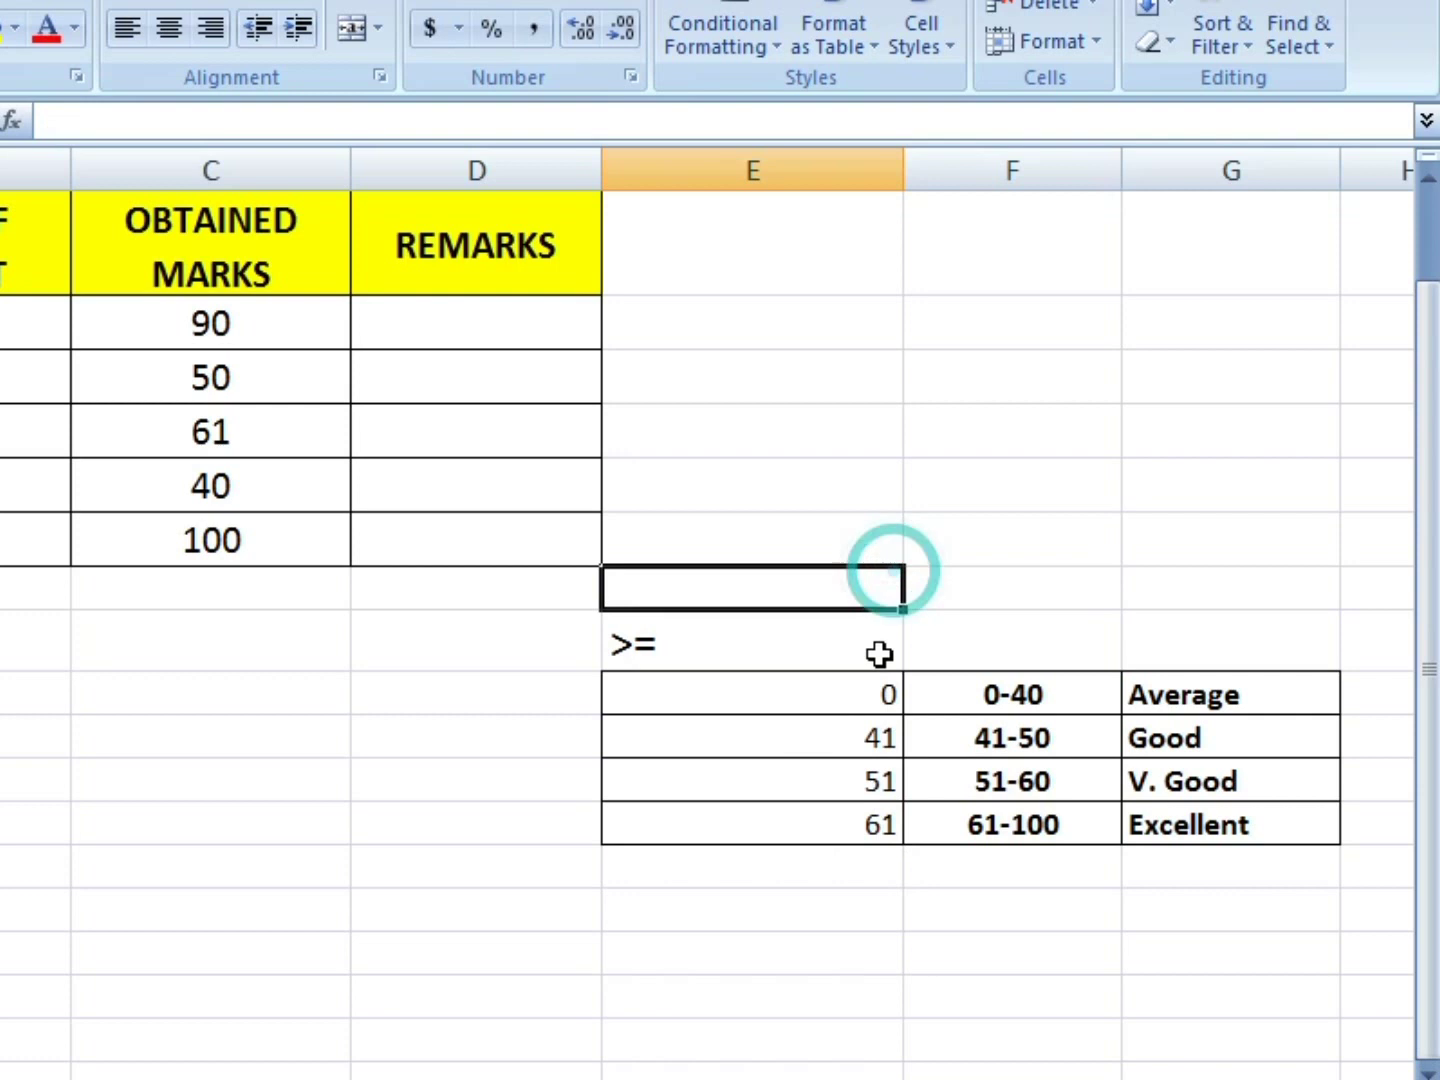
- Start a VLOOKUP formula in D5 with C5 as the lookup value and the absolute range $E$12:$G$15 as the table array
scroll(877, 656, up, 1)
click(505, 460)
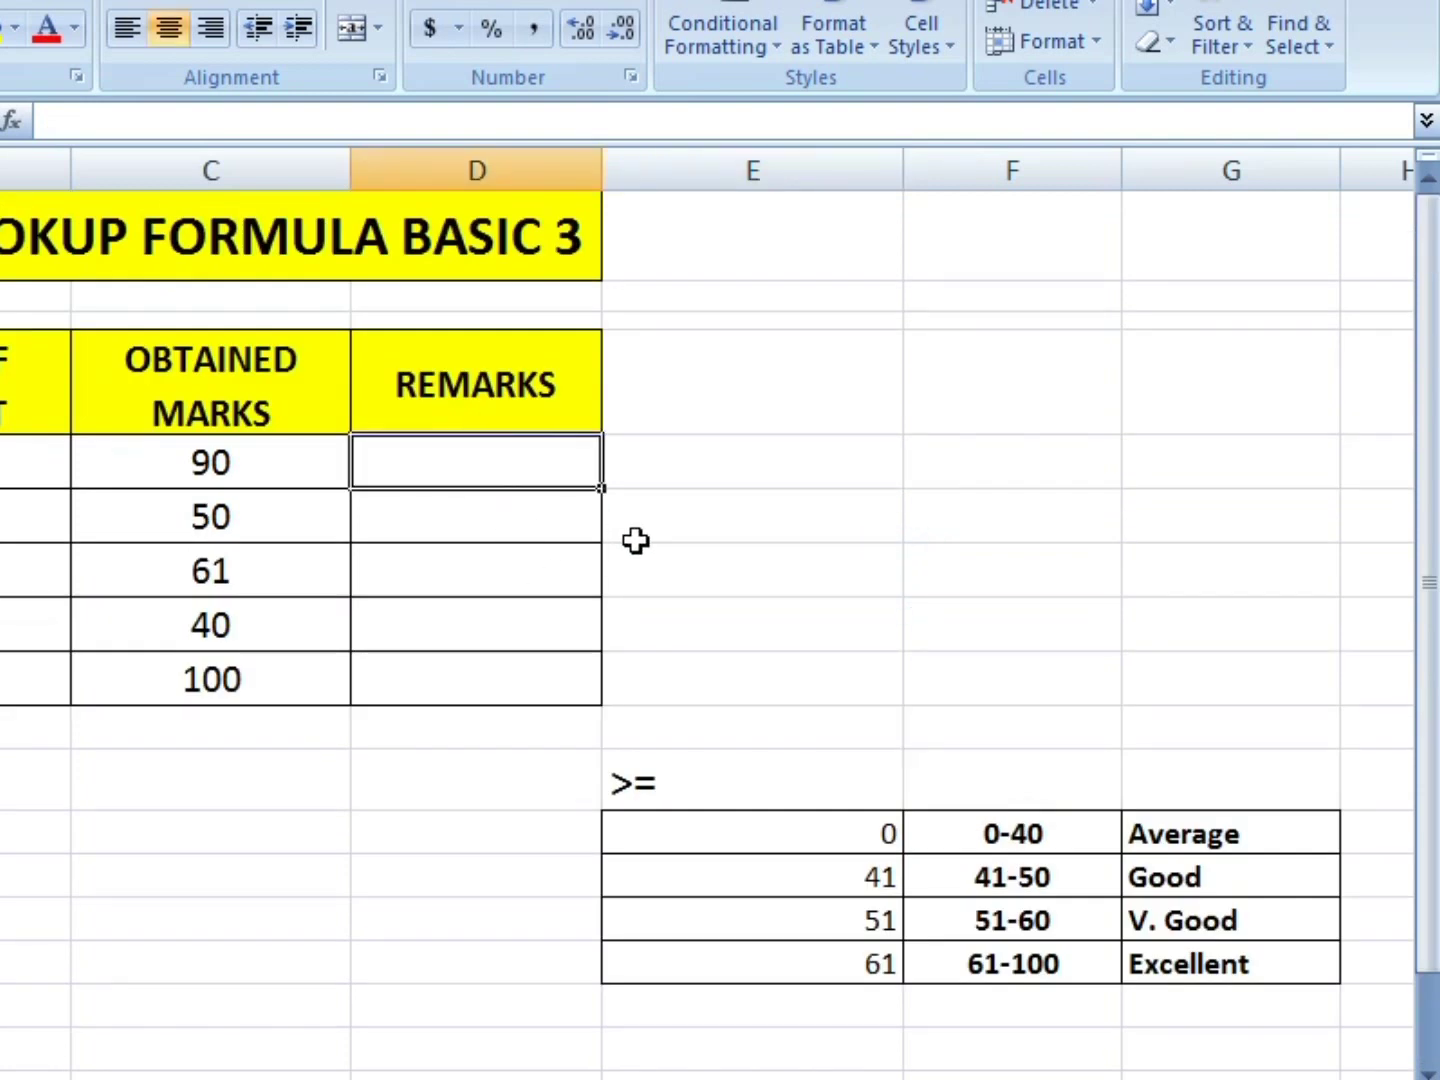
text(=vlo)
key(Tab)
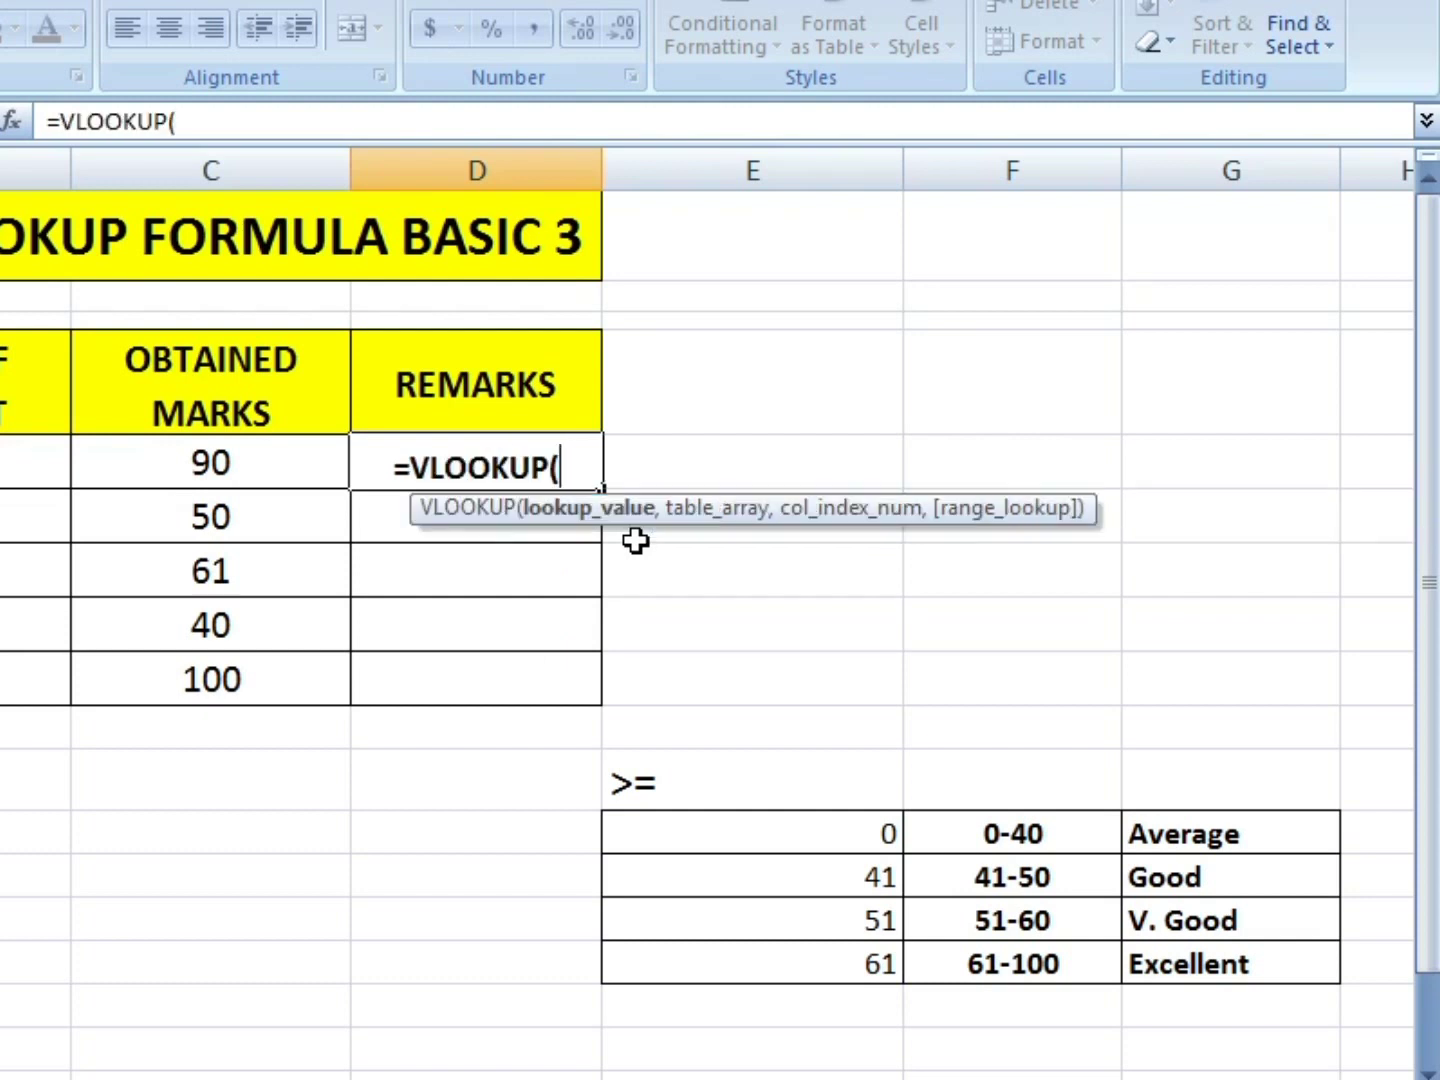
click(240, 463)
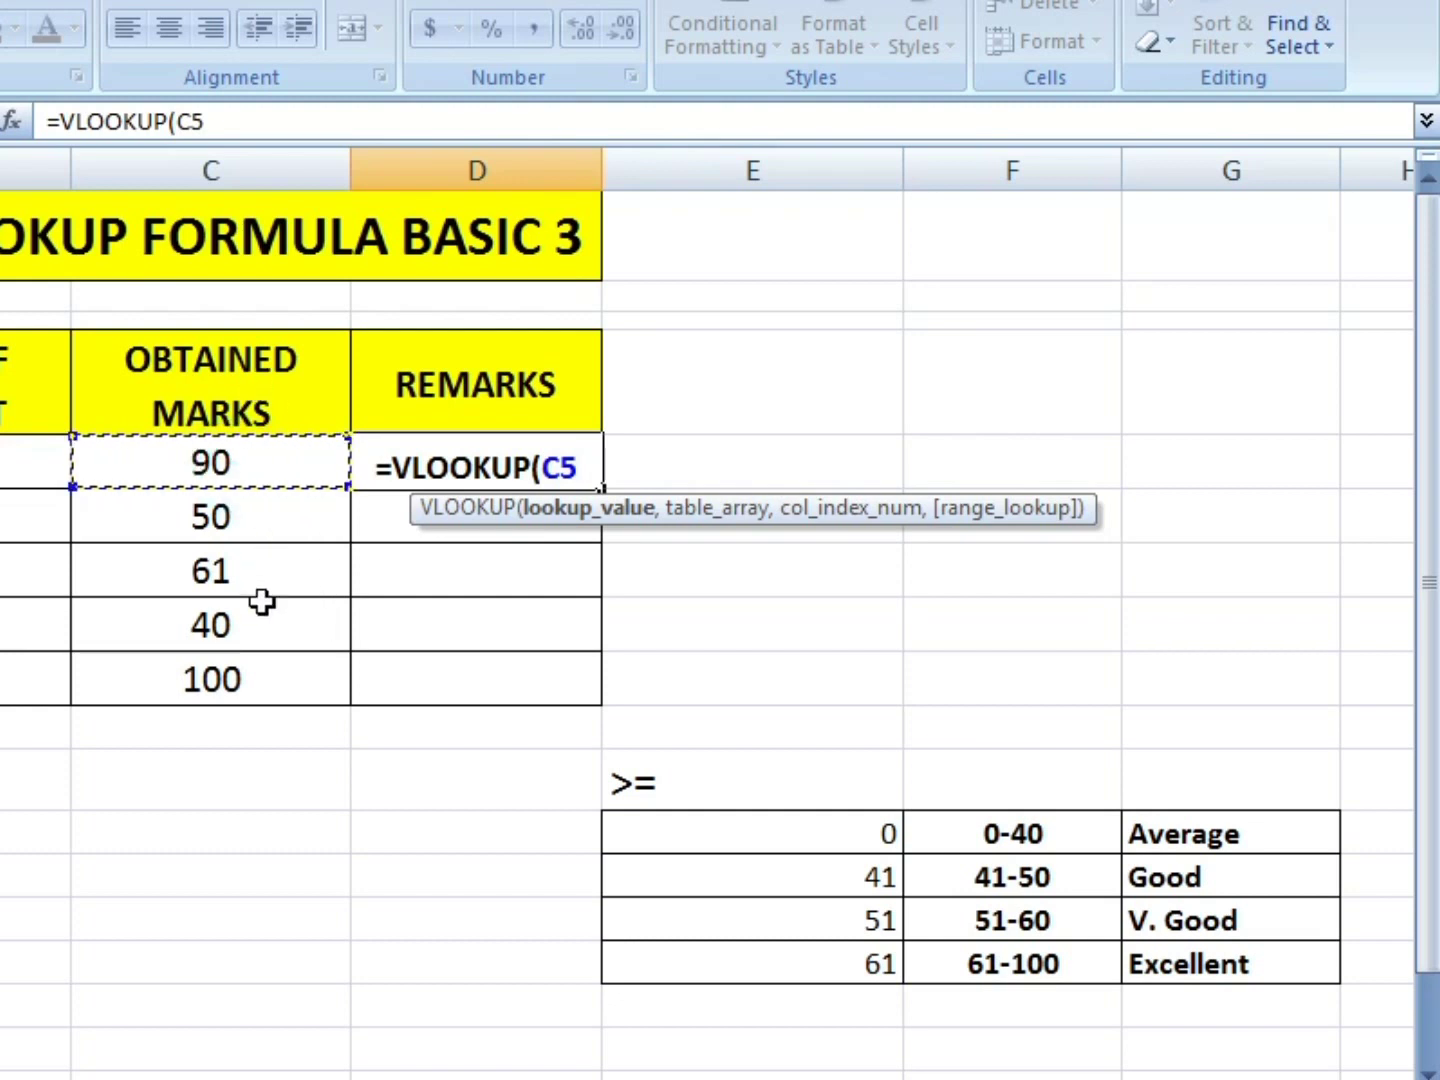
text(,)
drag(722, 825, 1212, 958)
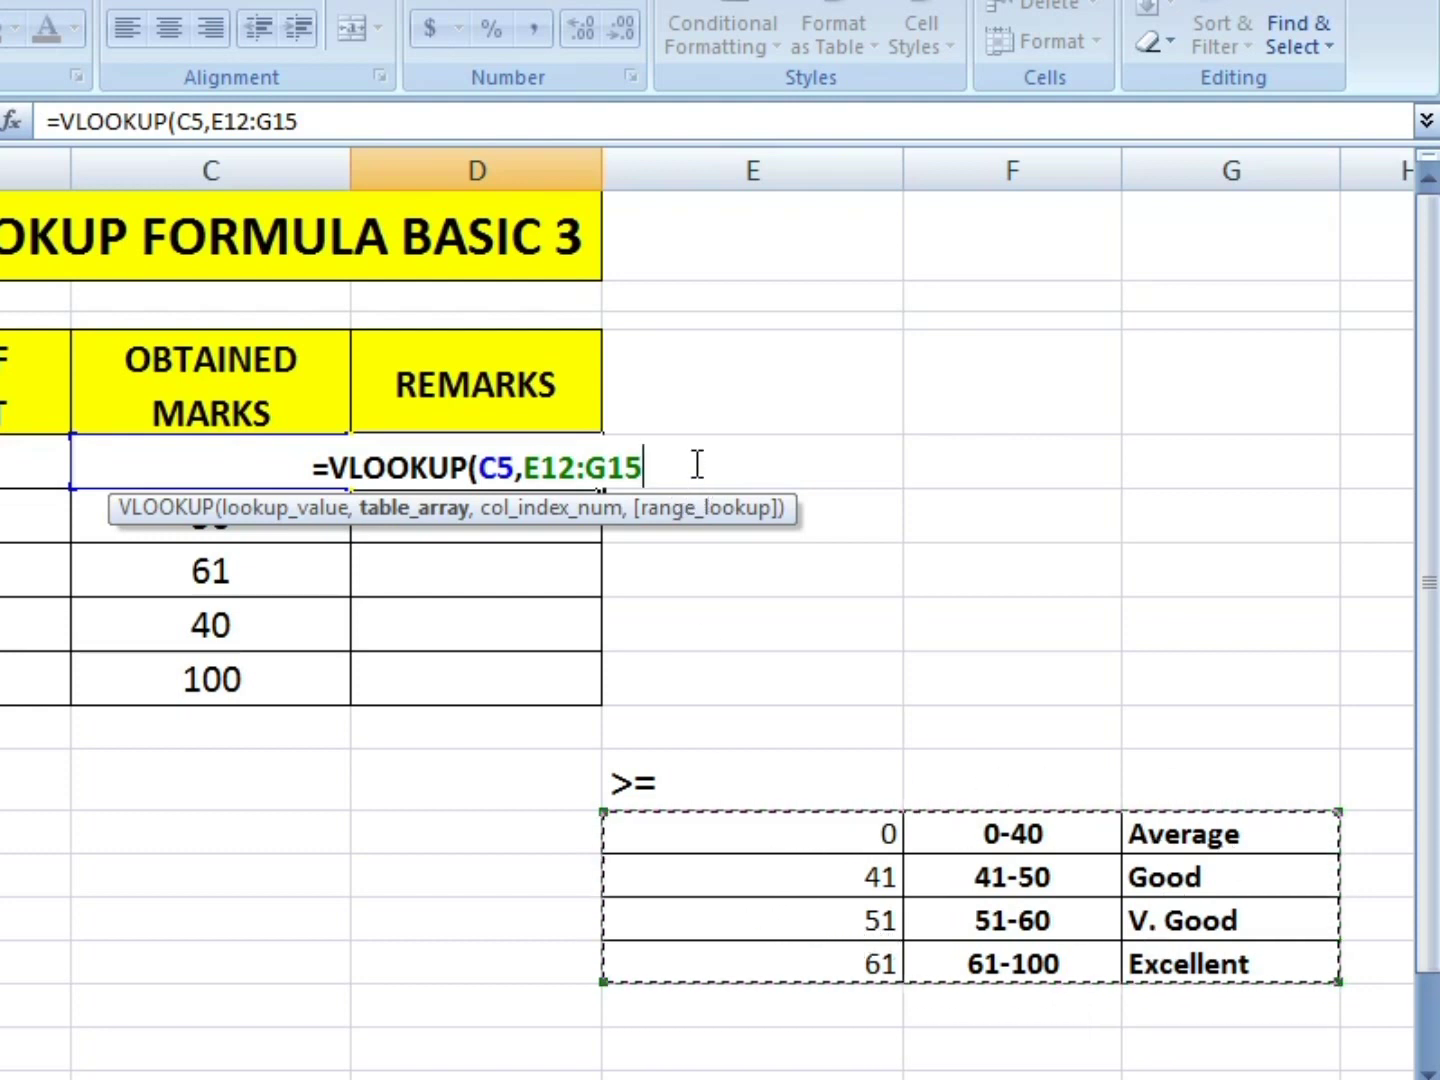
key(F4)
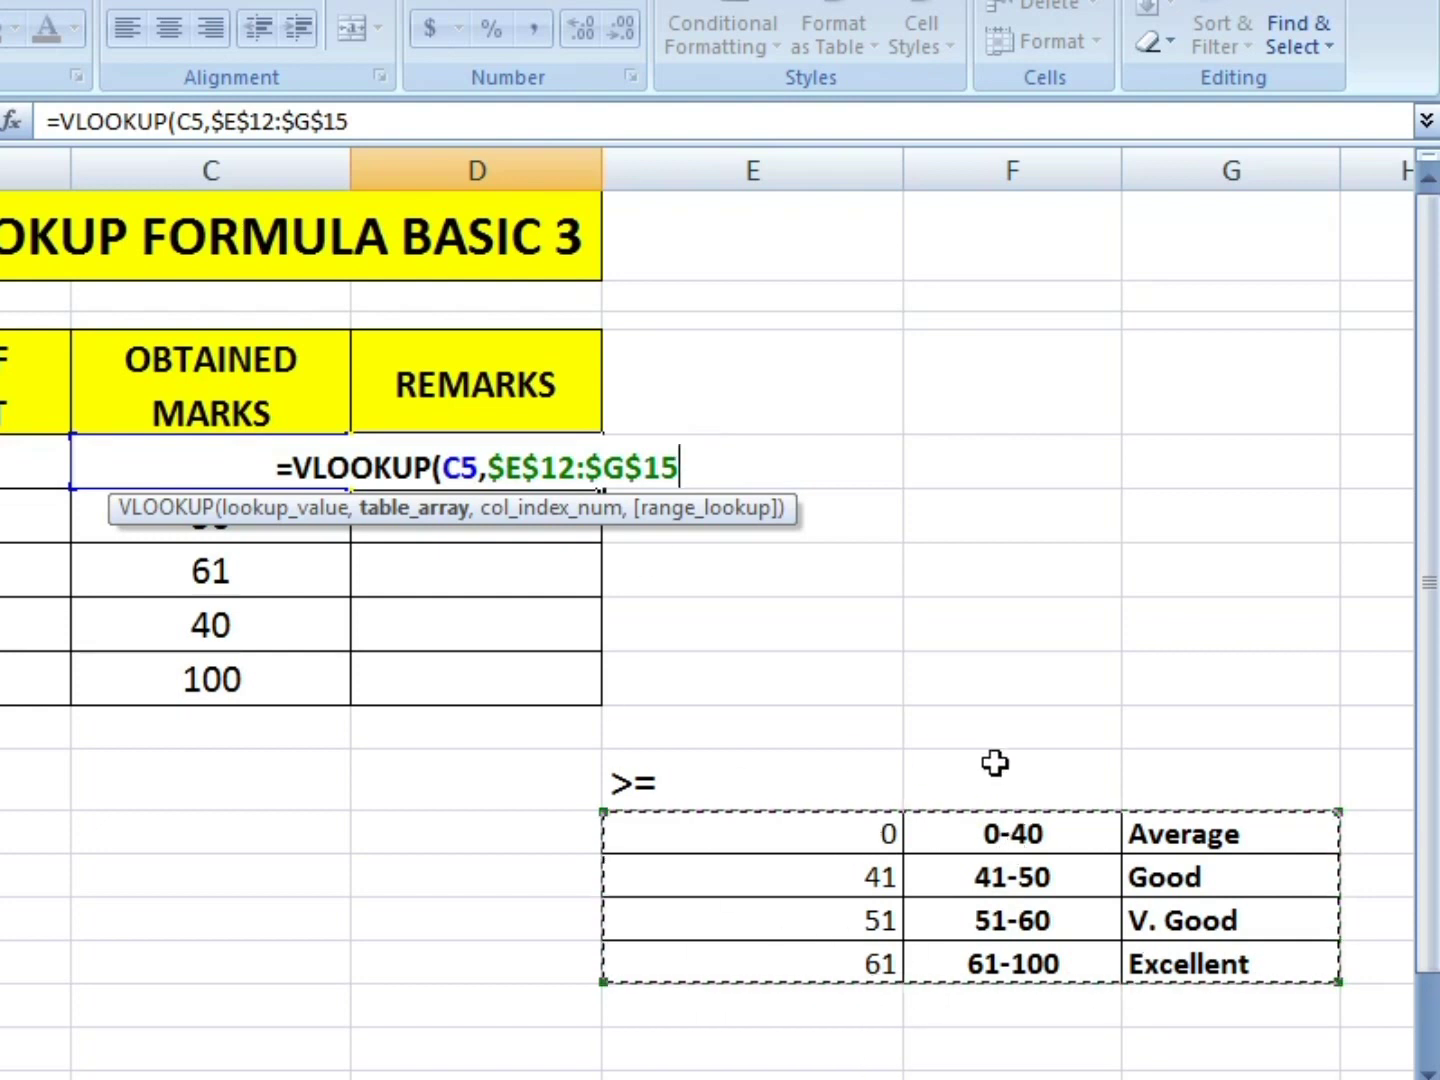
- Complete the D5 VLOOKUP formula with column index 3 and FALSE for an exact match, and dismiss the antivirus notification
text(,)
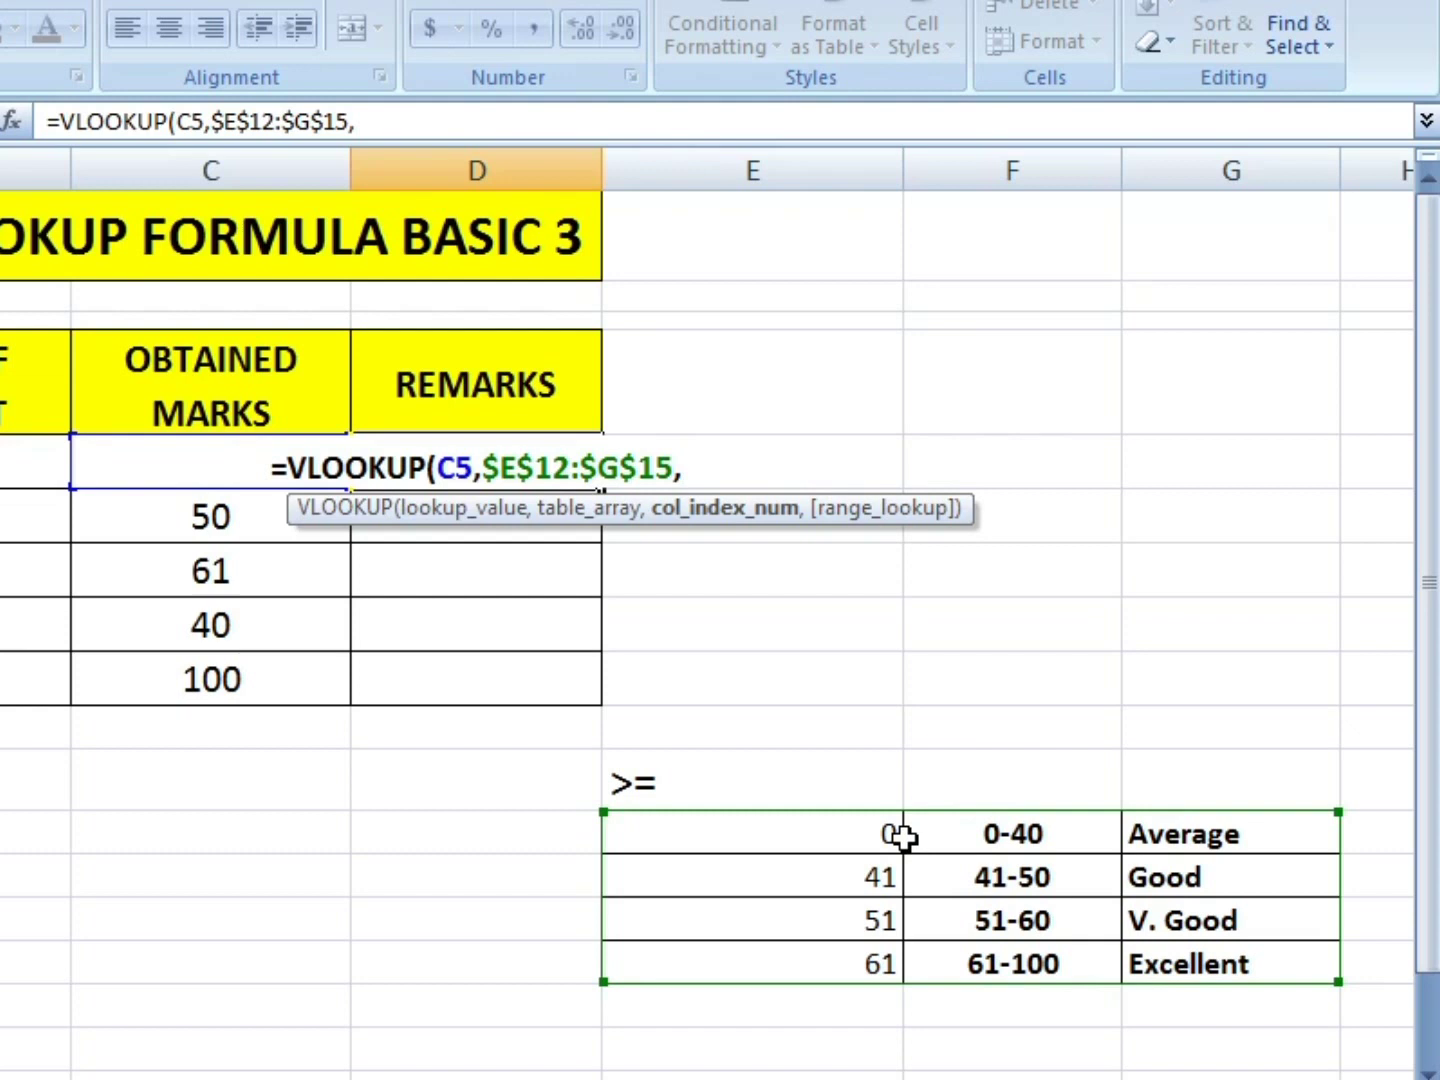
text(3)
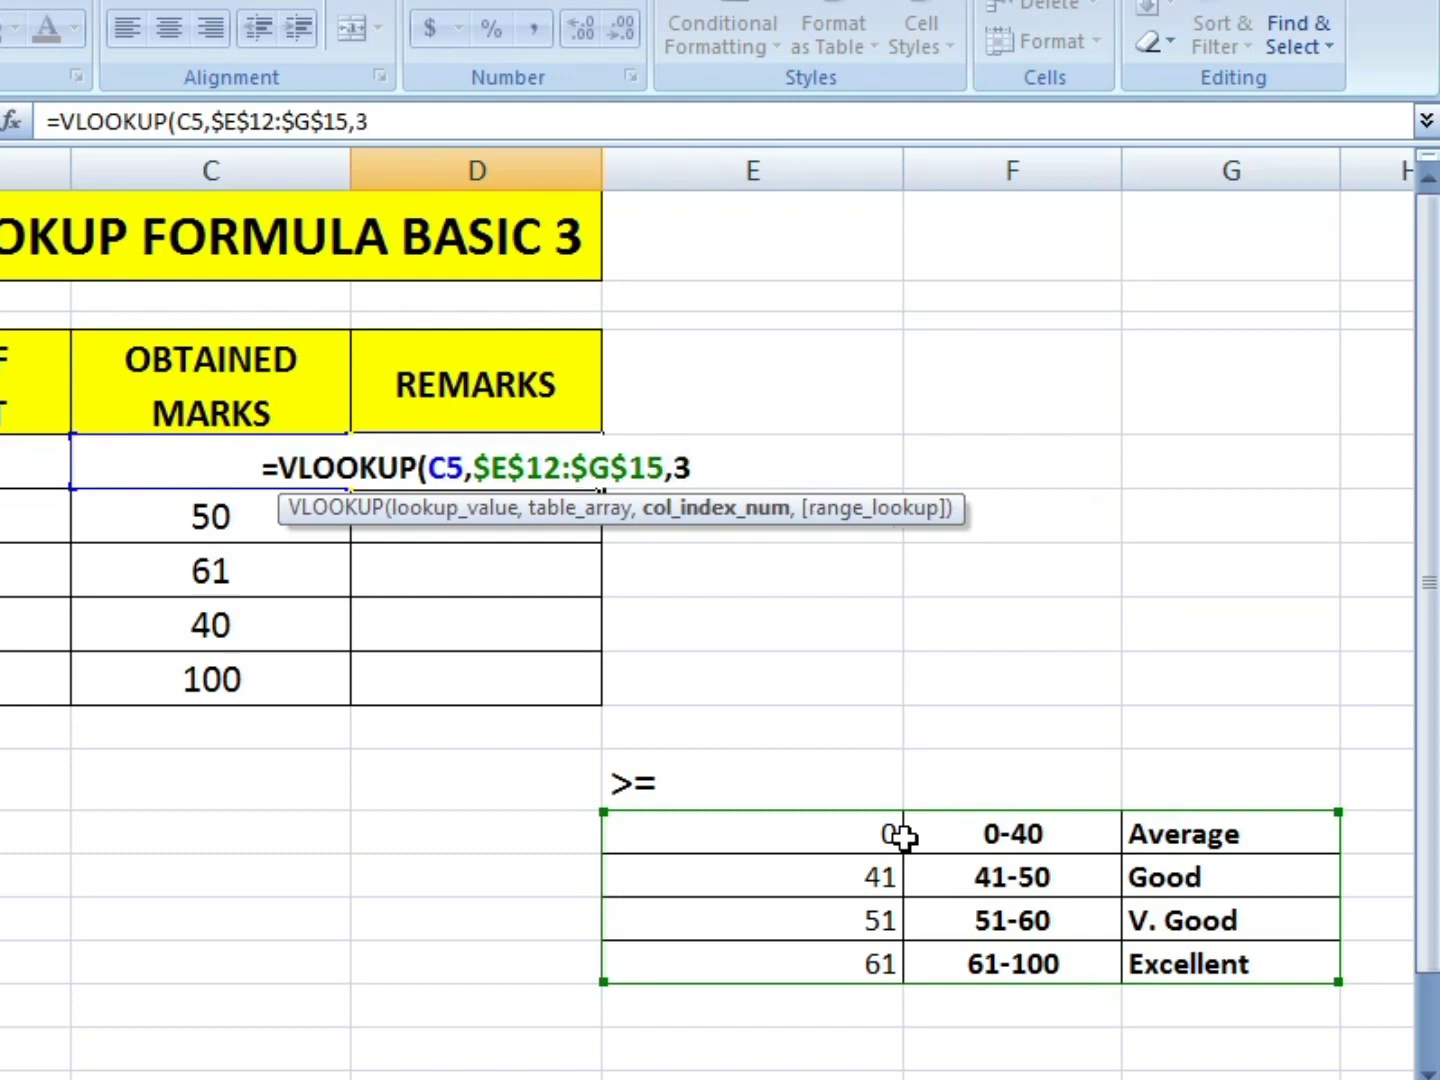
text(,)
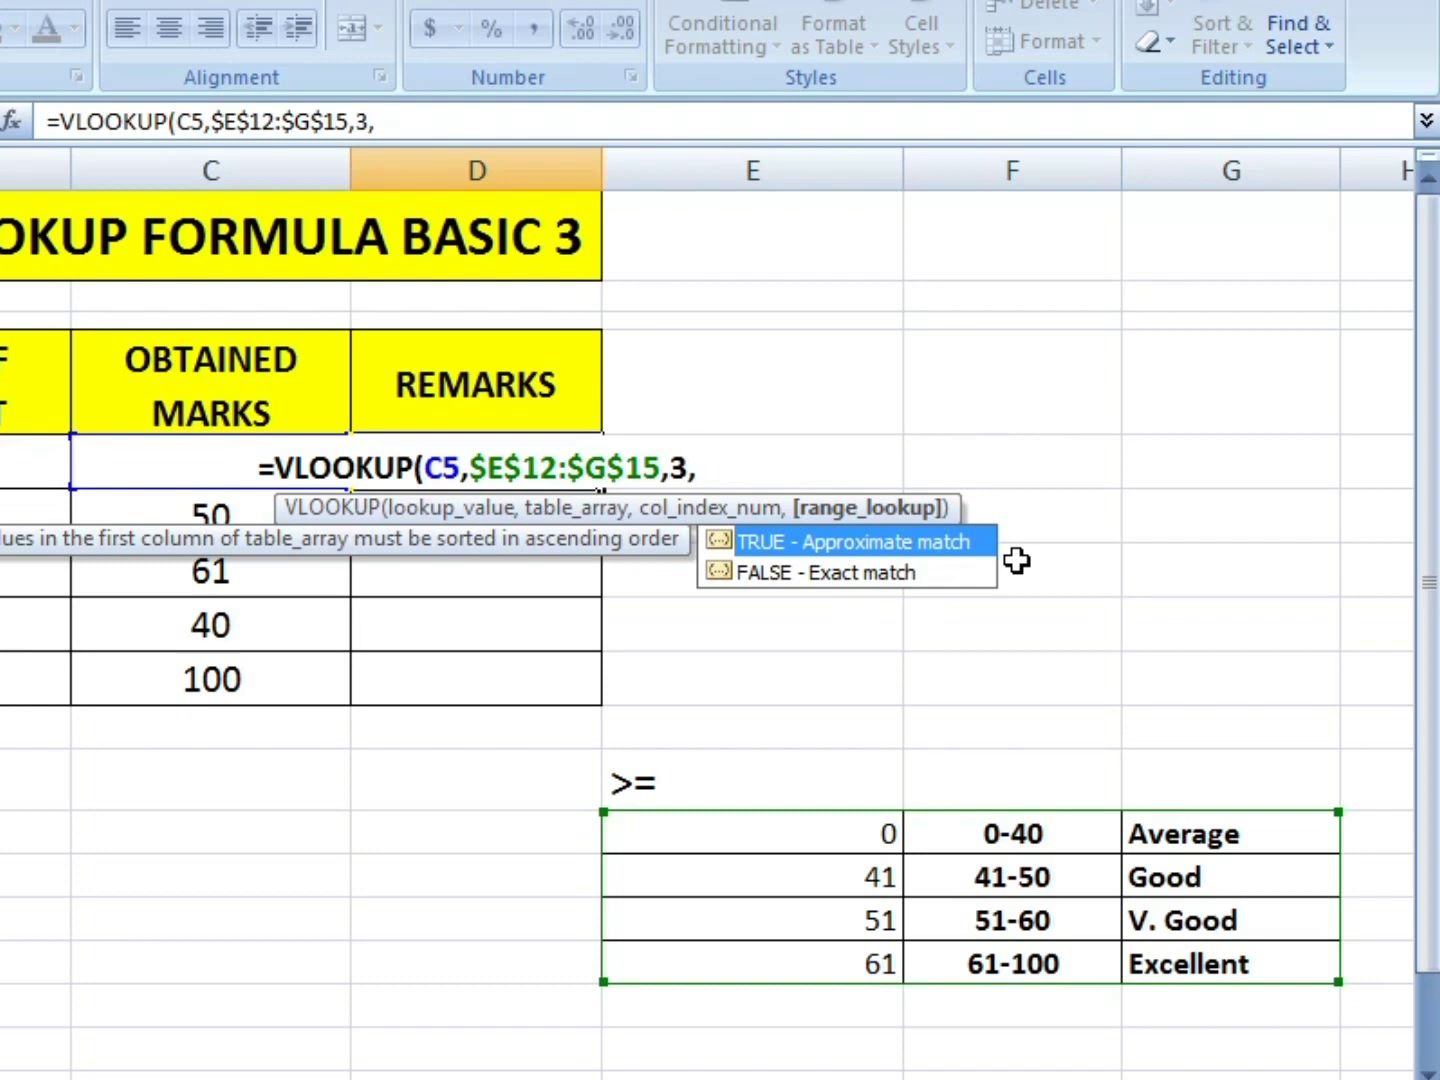
double_click(722, 575)
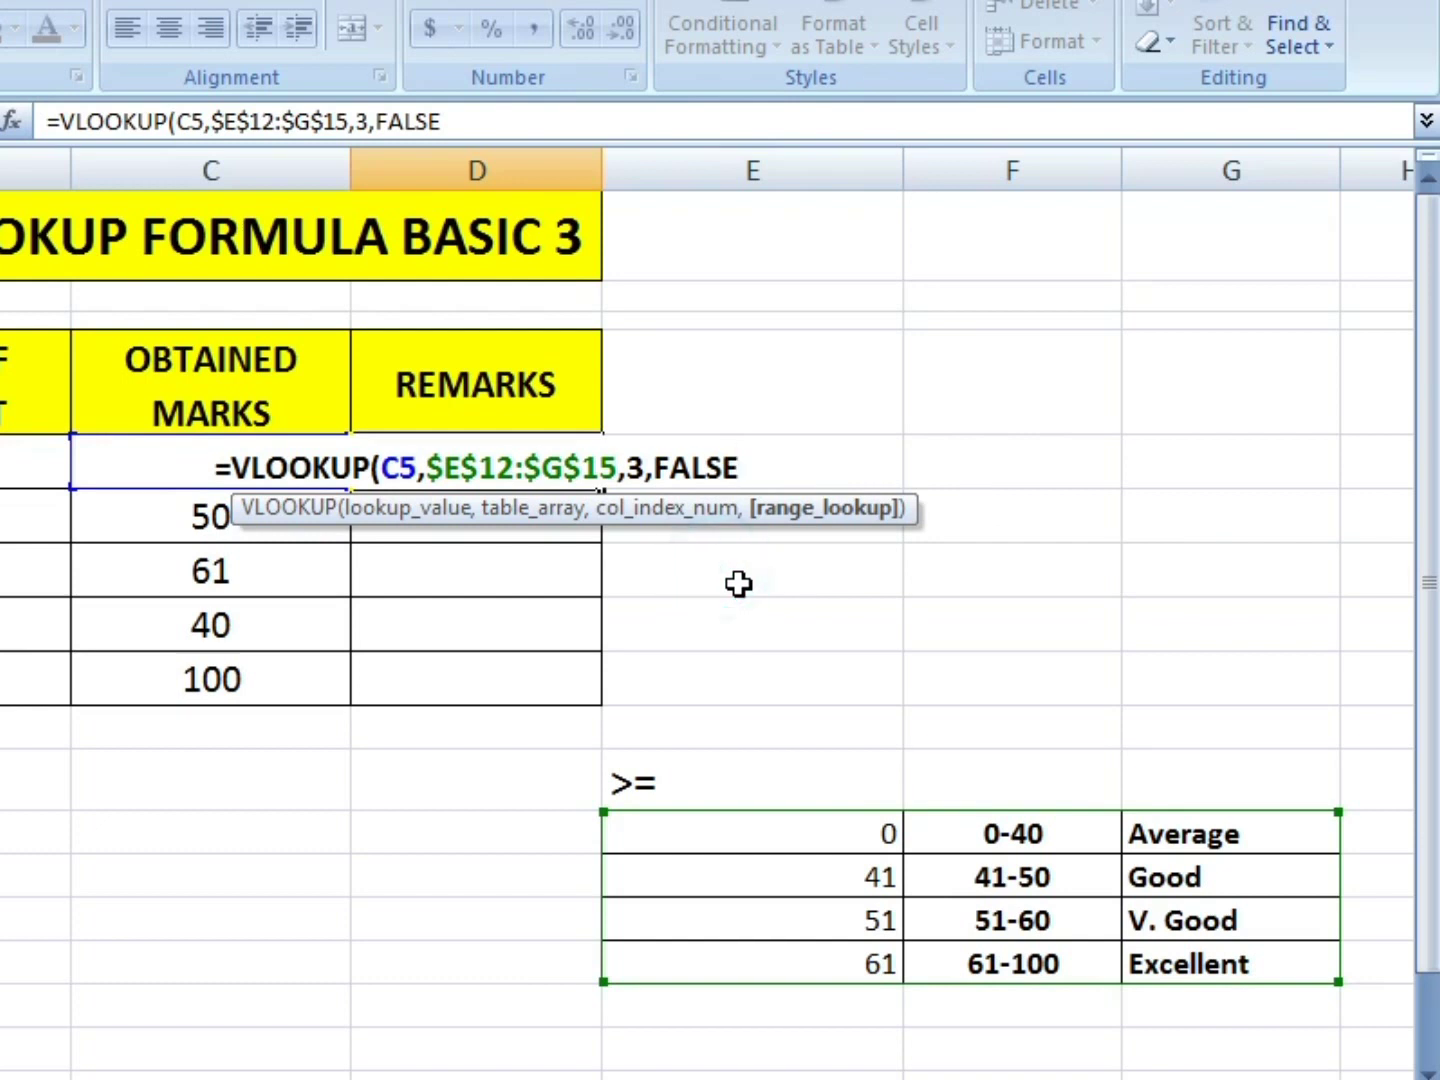
text())
key(Return)
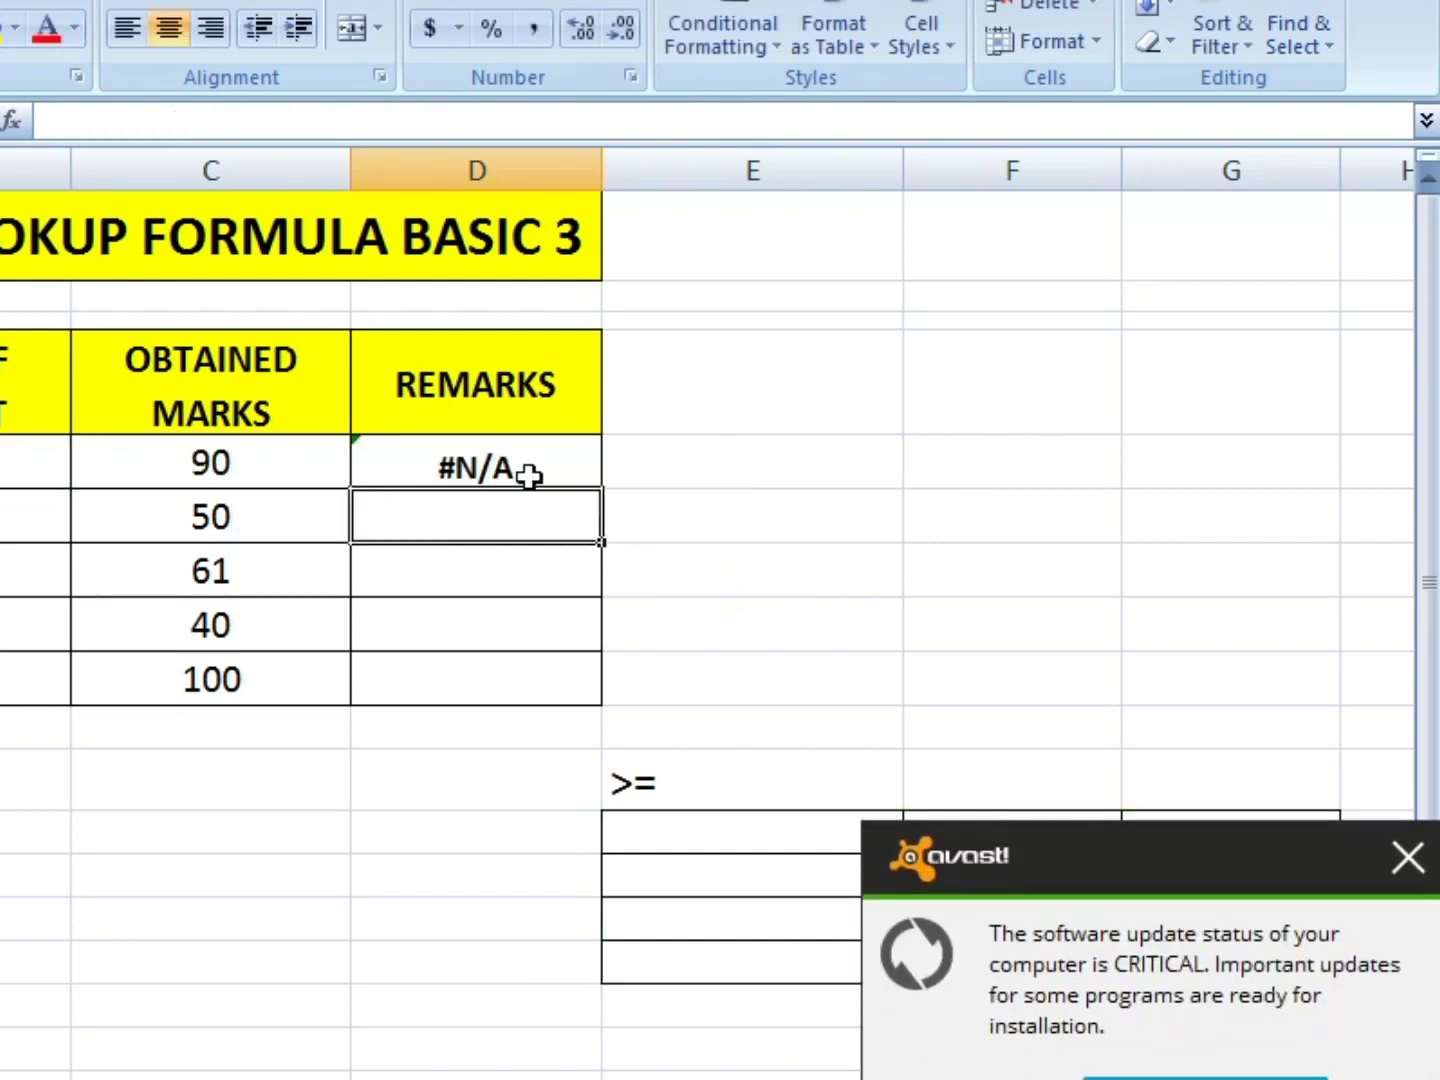
click(1408, 857)
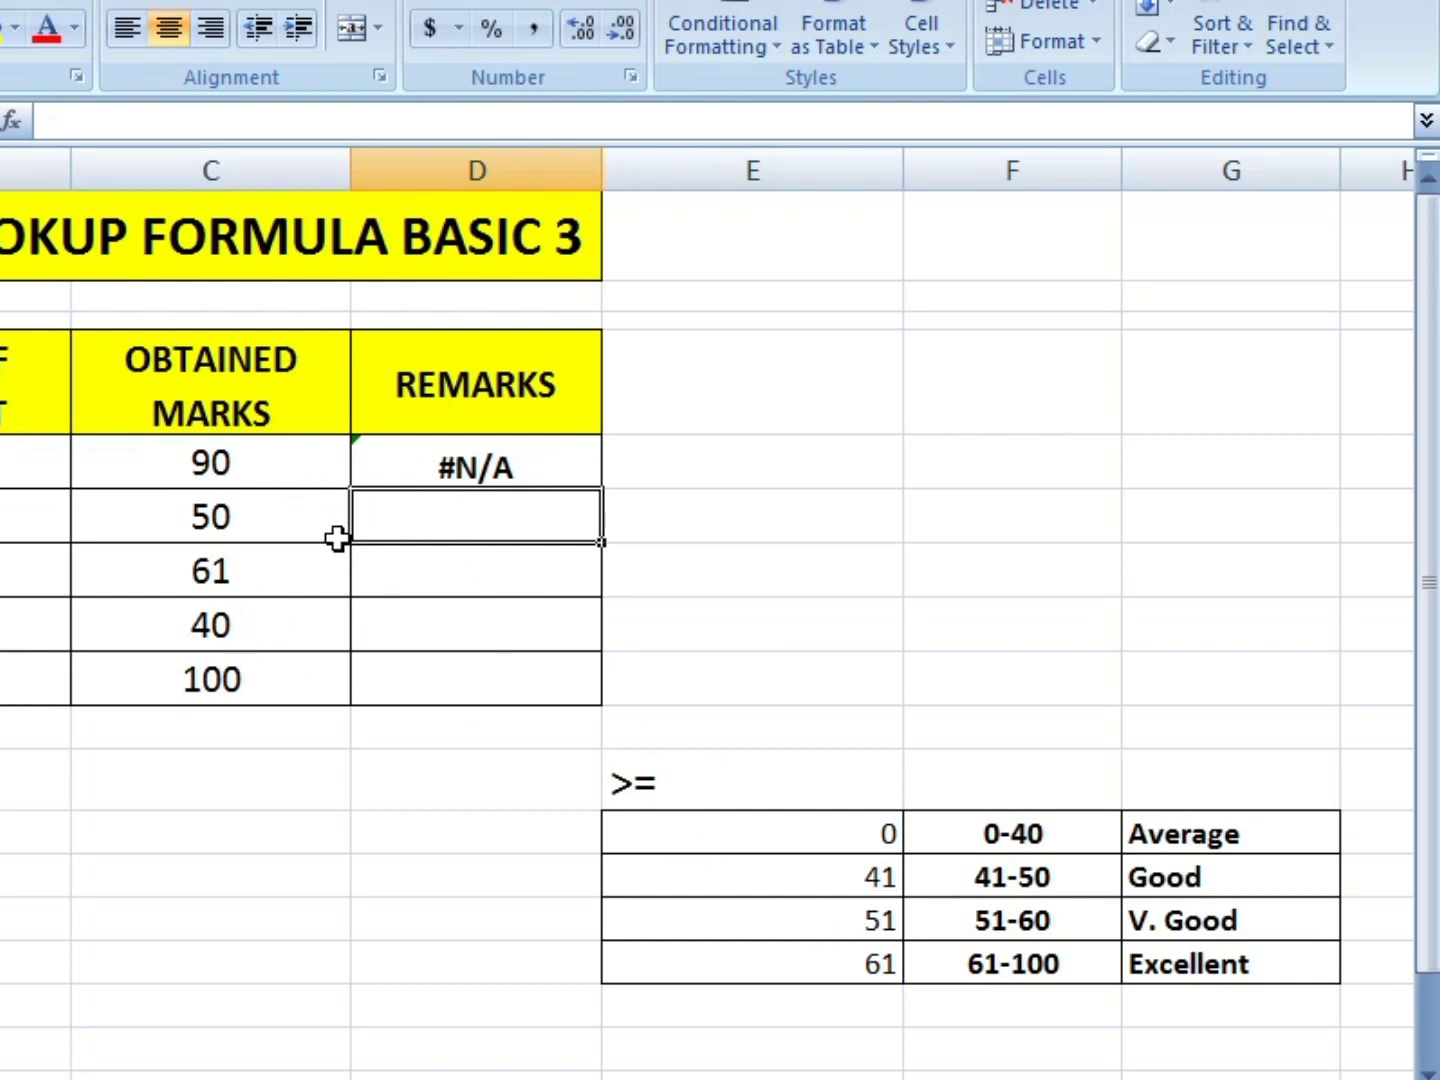
- Test the D5 formula by setting the obtained marks in C5 to 41, and restore them to 90
click(245, 457)
text(41)
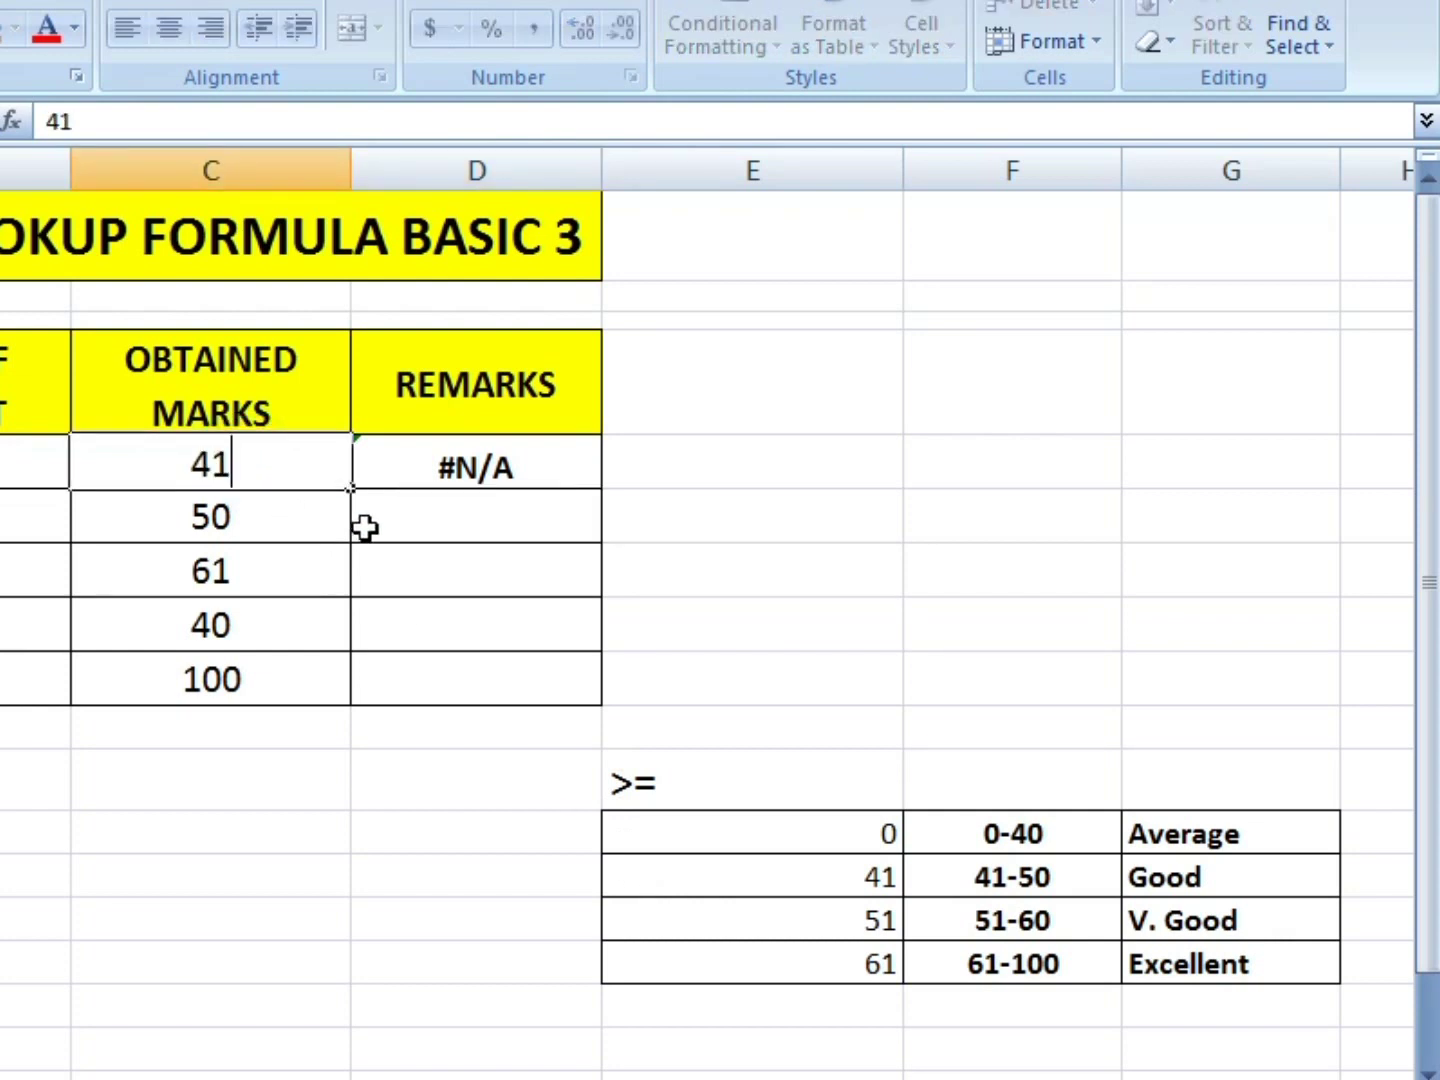
key(Return)
key(Up)
key(Right)
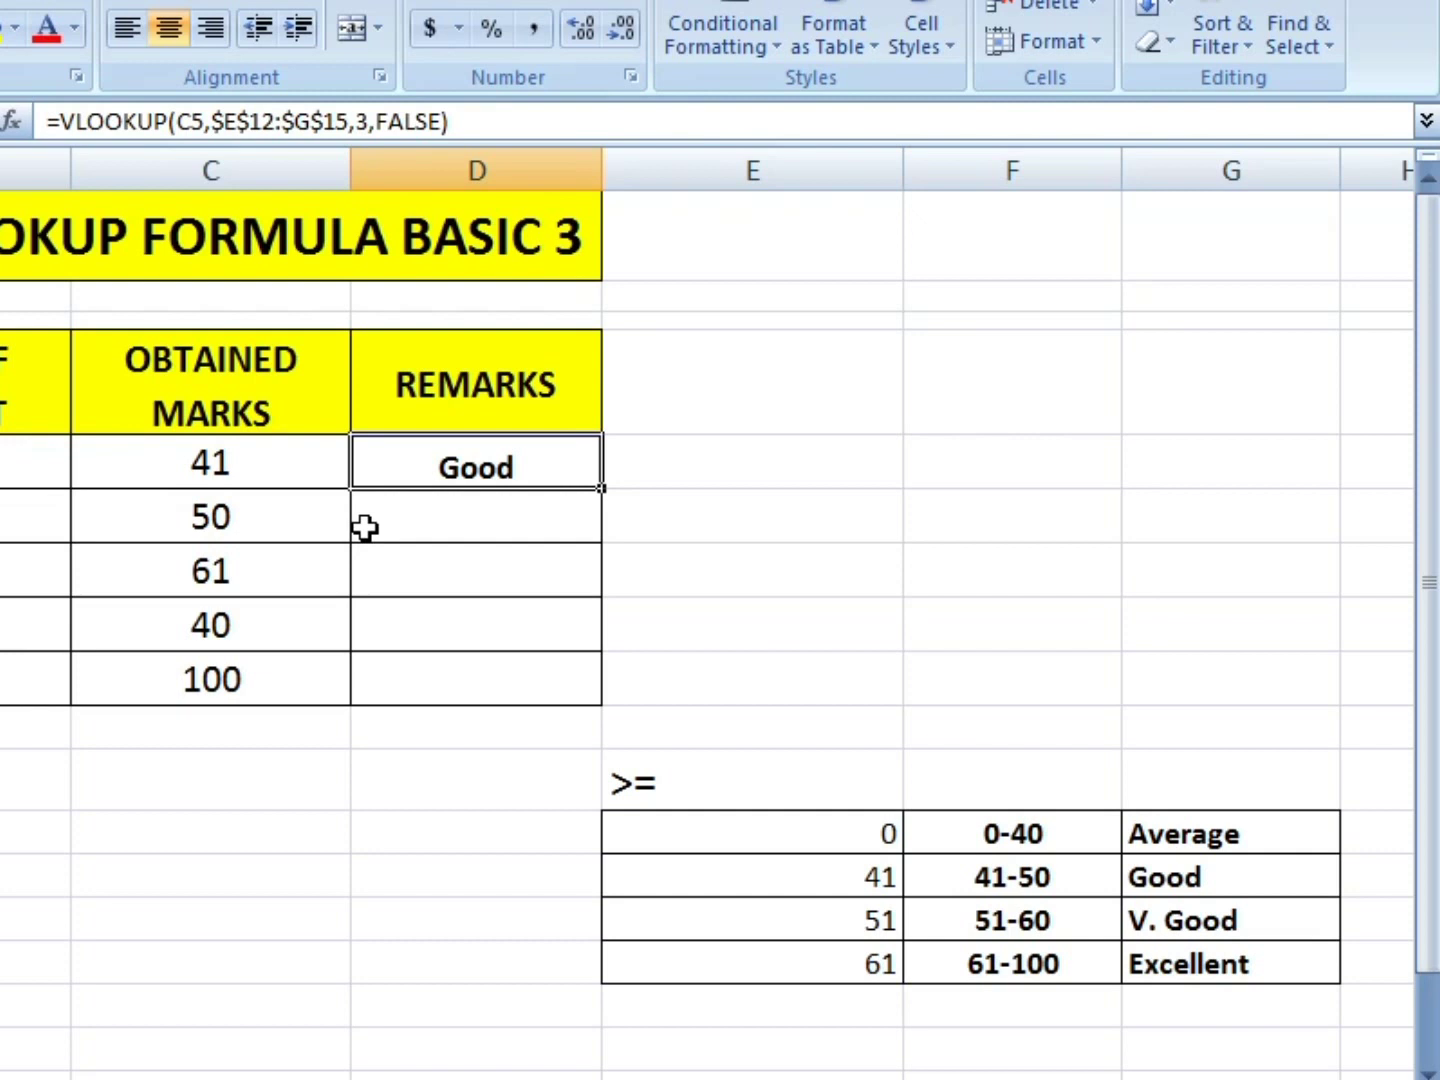
key(Left)
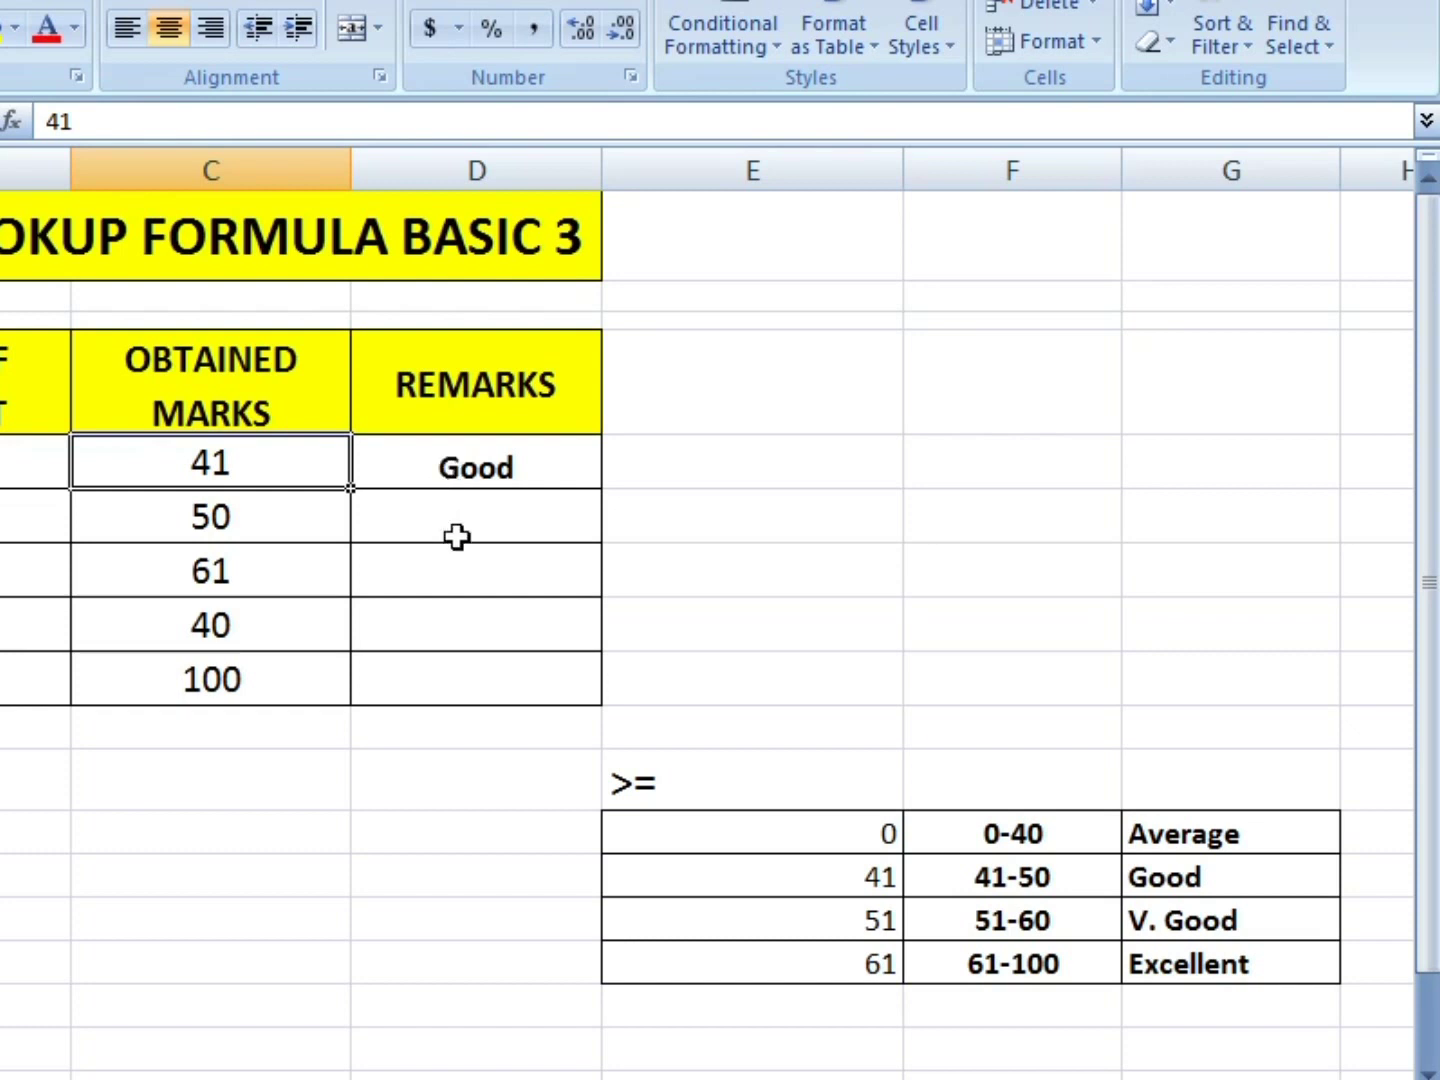
text(90)
key(ctrl+Return)
- Replace the FALSE range lookup argument in the D5 VLOOKUP formula with TRUE for an approximate match
click(468, 485)
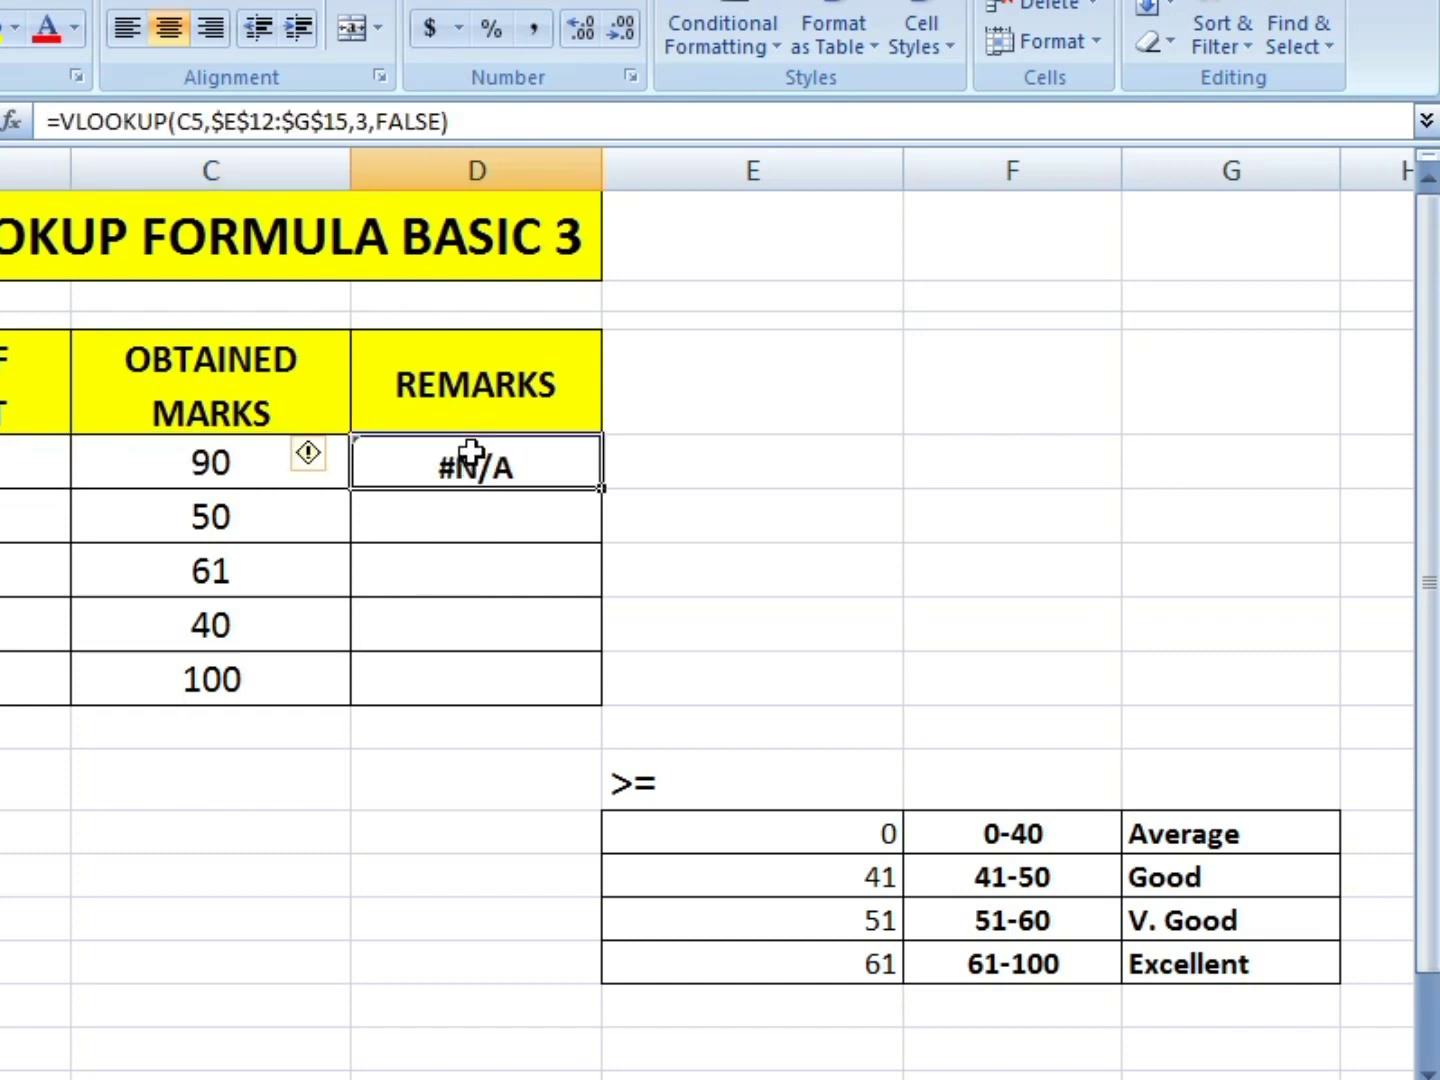
double_click(472, 484)
click(648, 466)
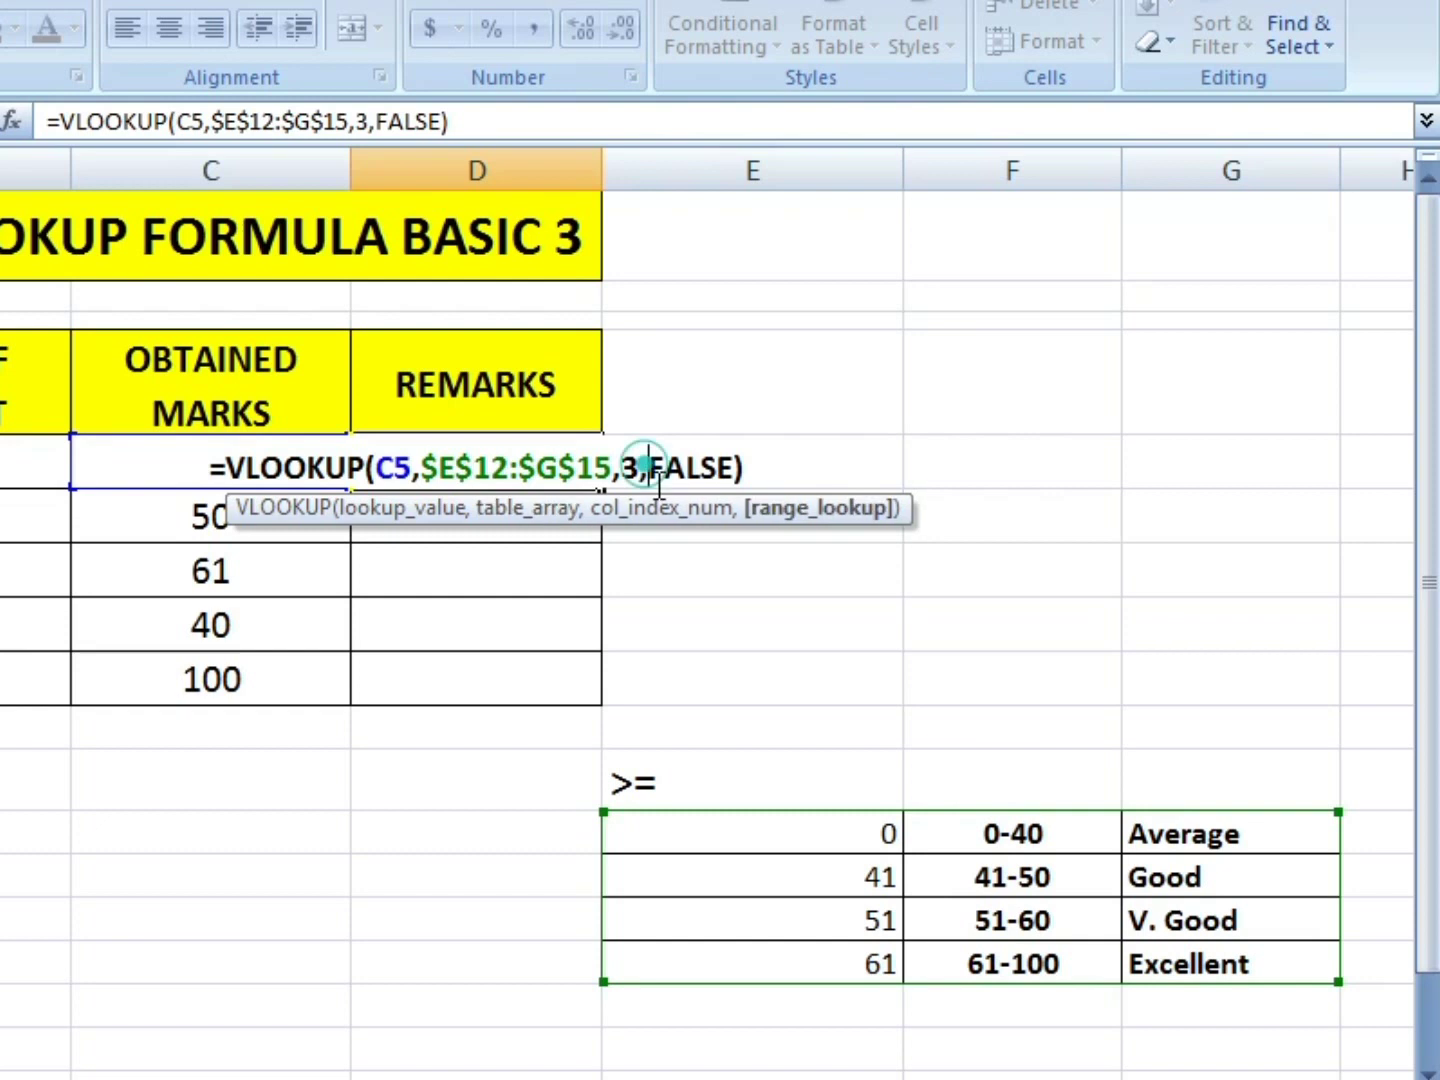
key(Delete)
key(Delete)
key(Delete)
key(Delete)
key(Delete)
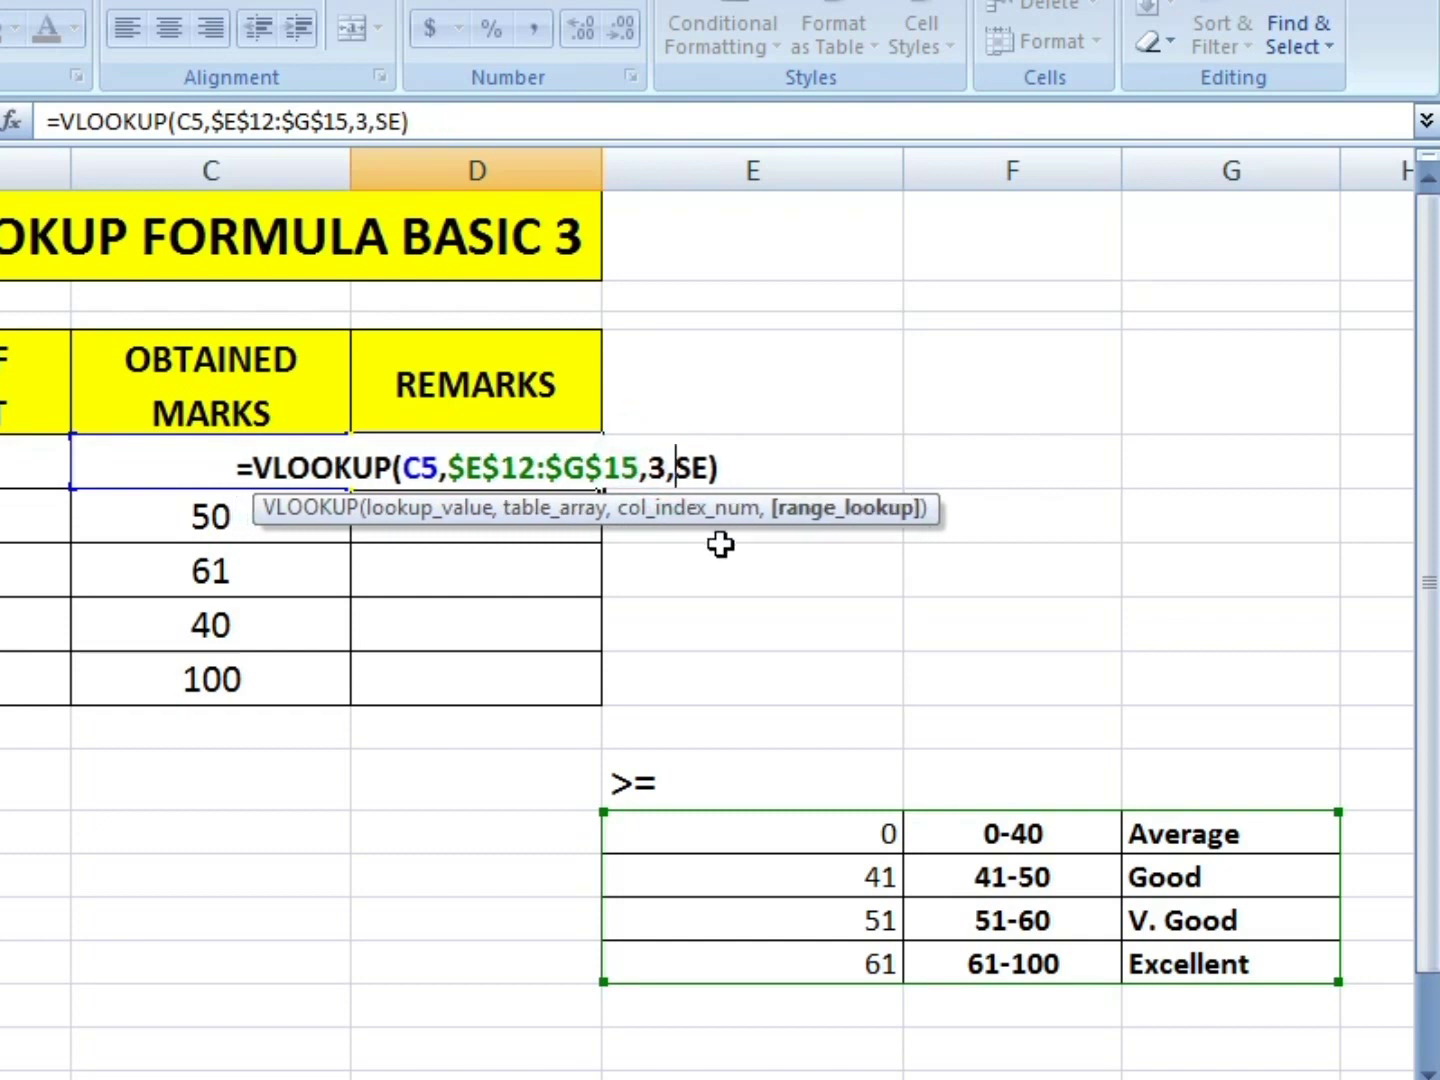
key(Delete)
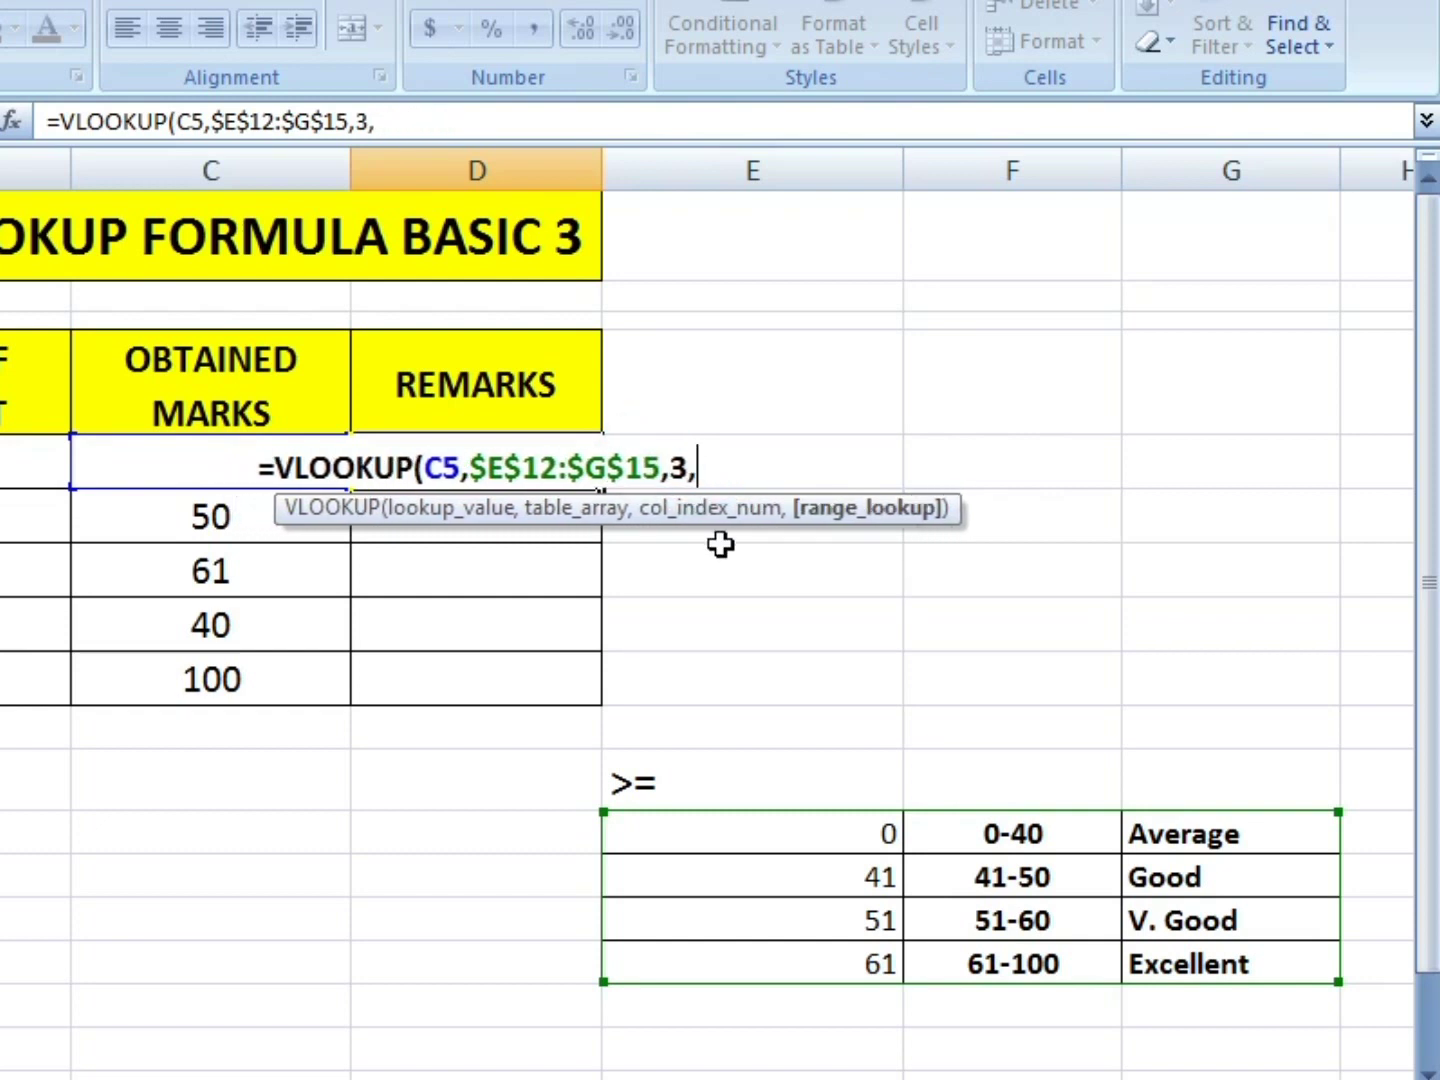
key(BackSpace)
text(,)
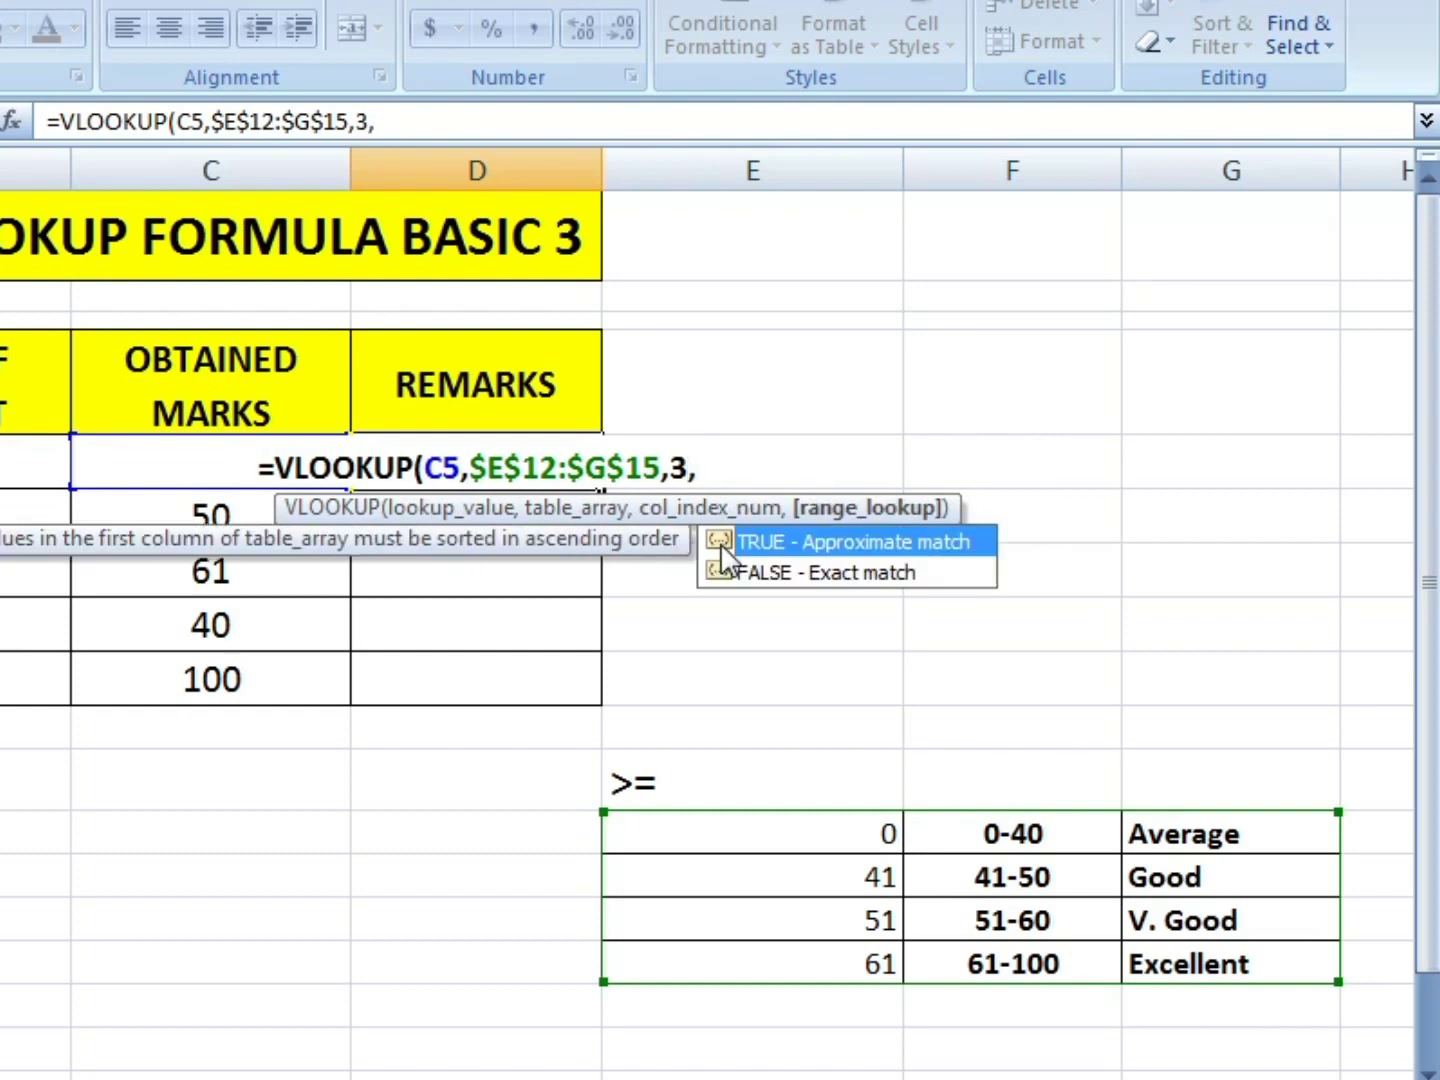
double_click(797, 543)
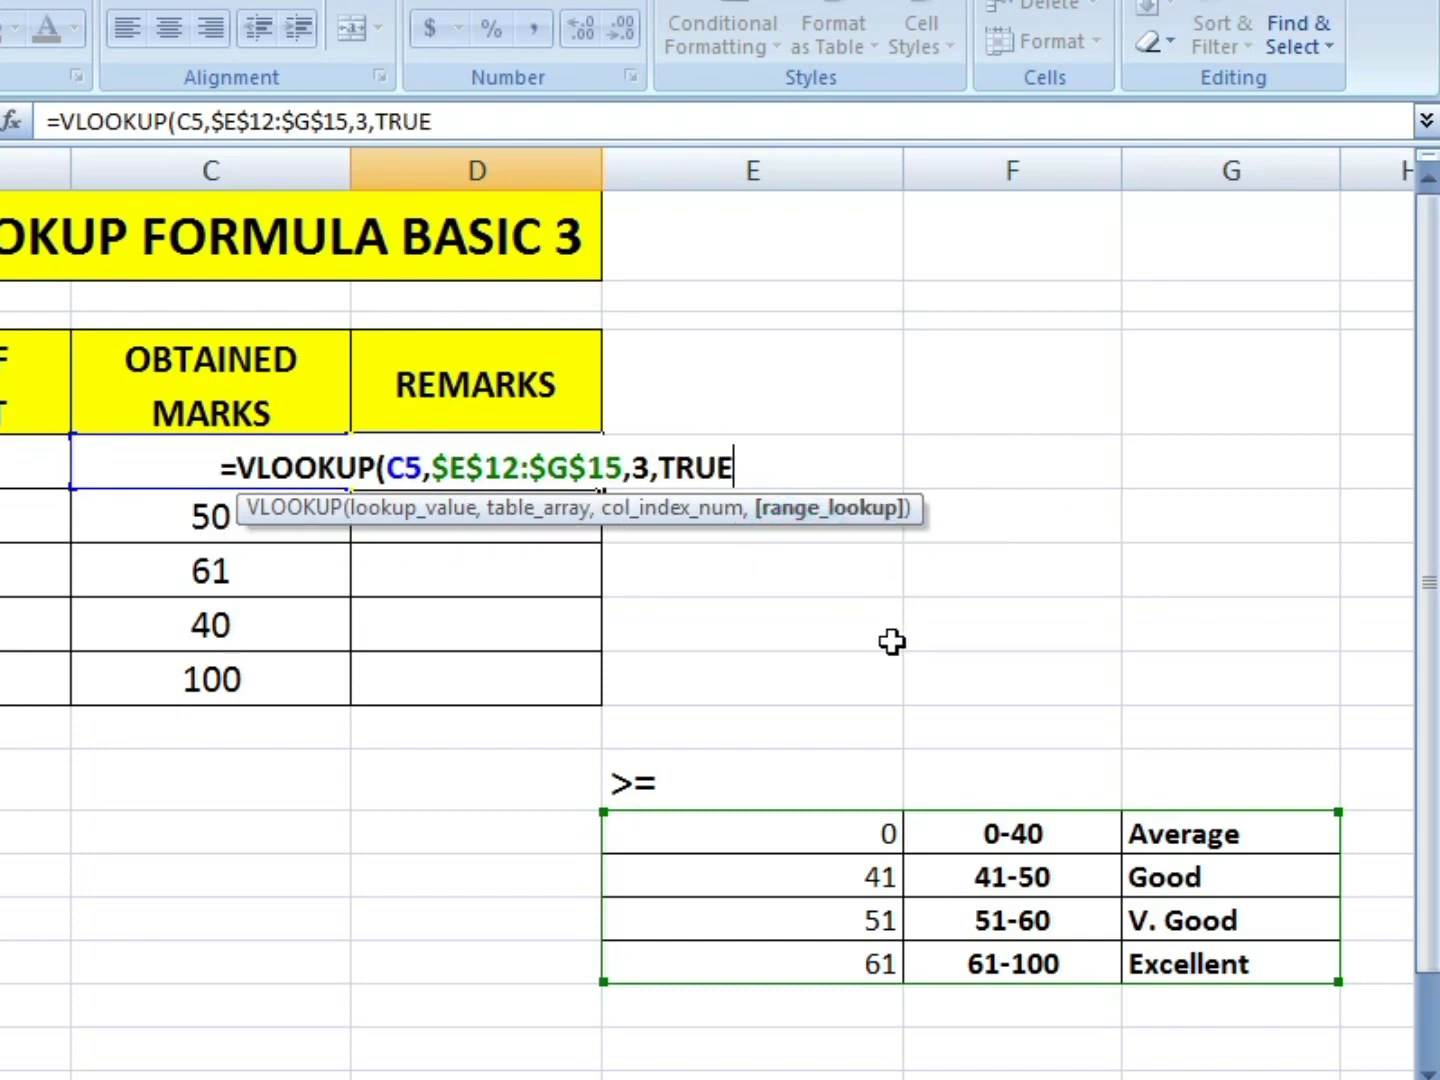
text())
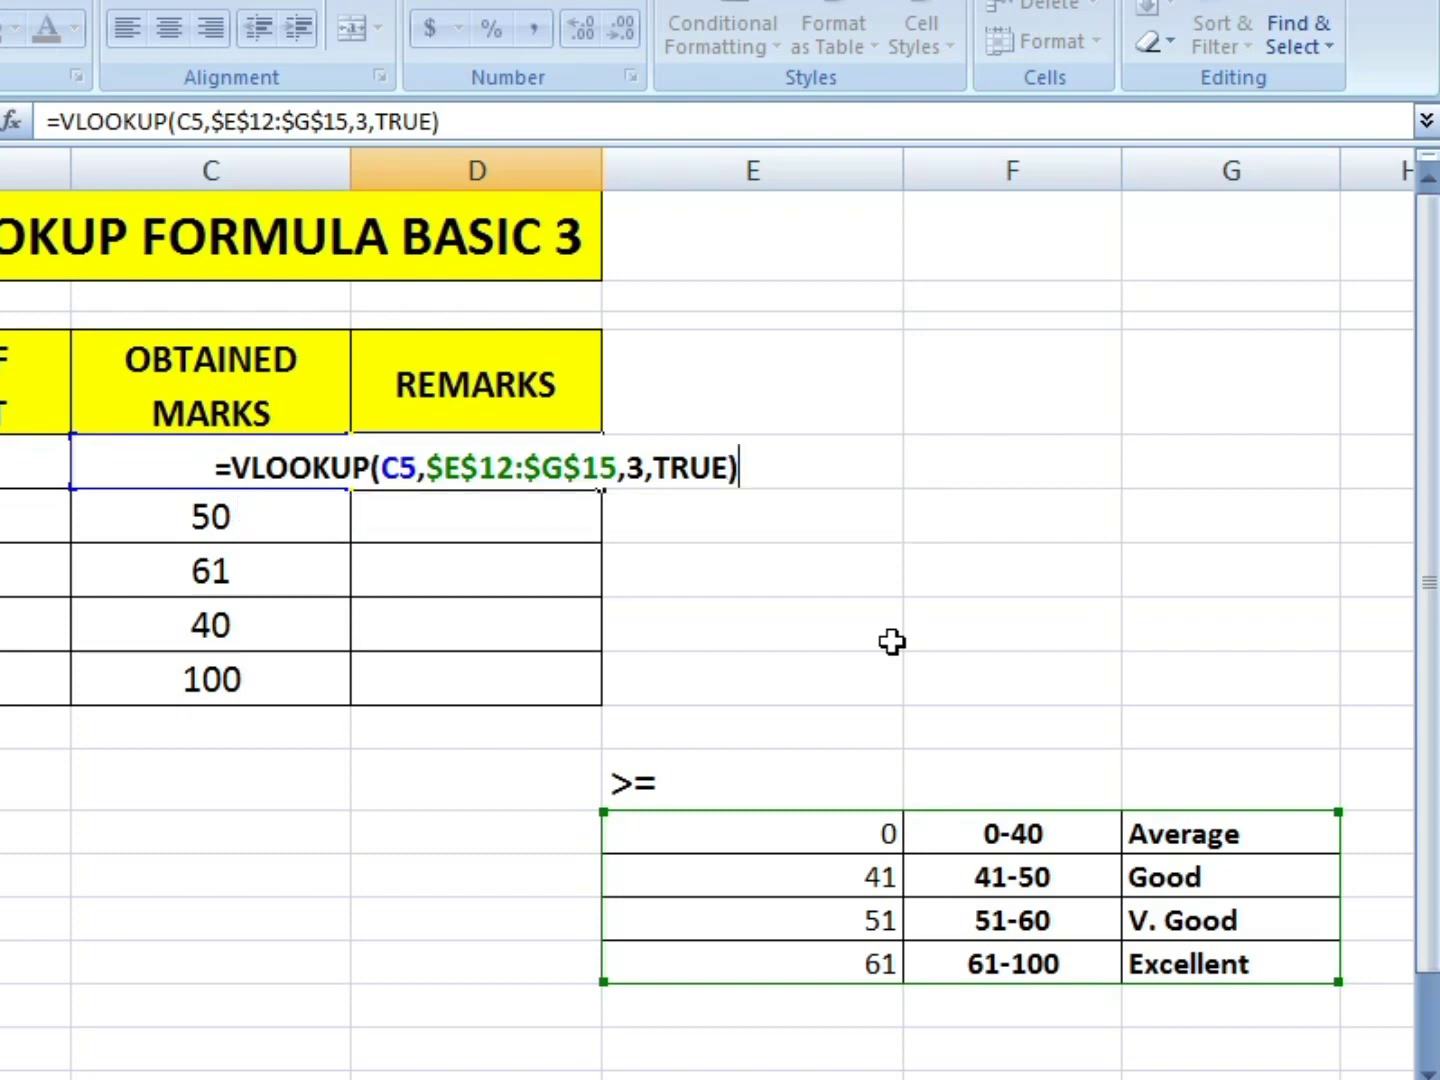
key(Return)
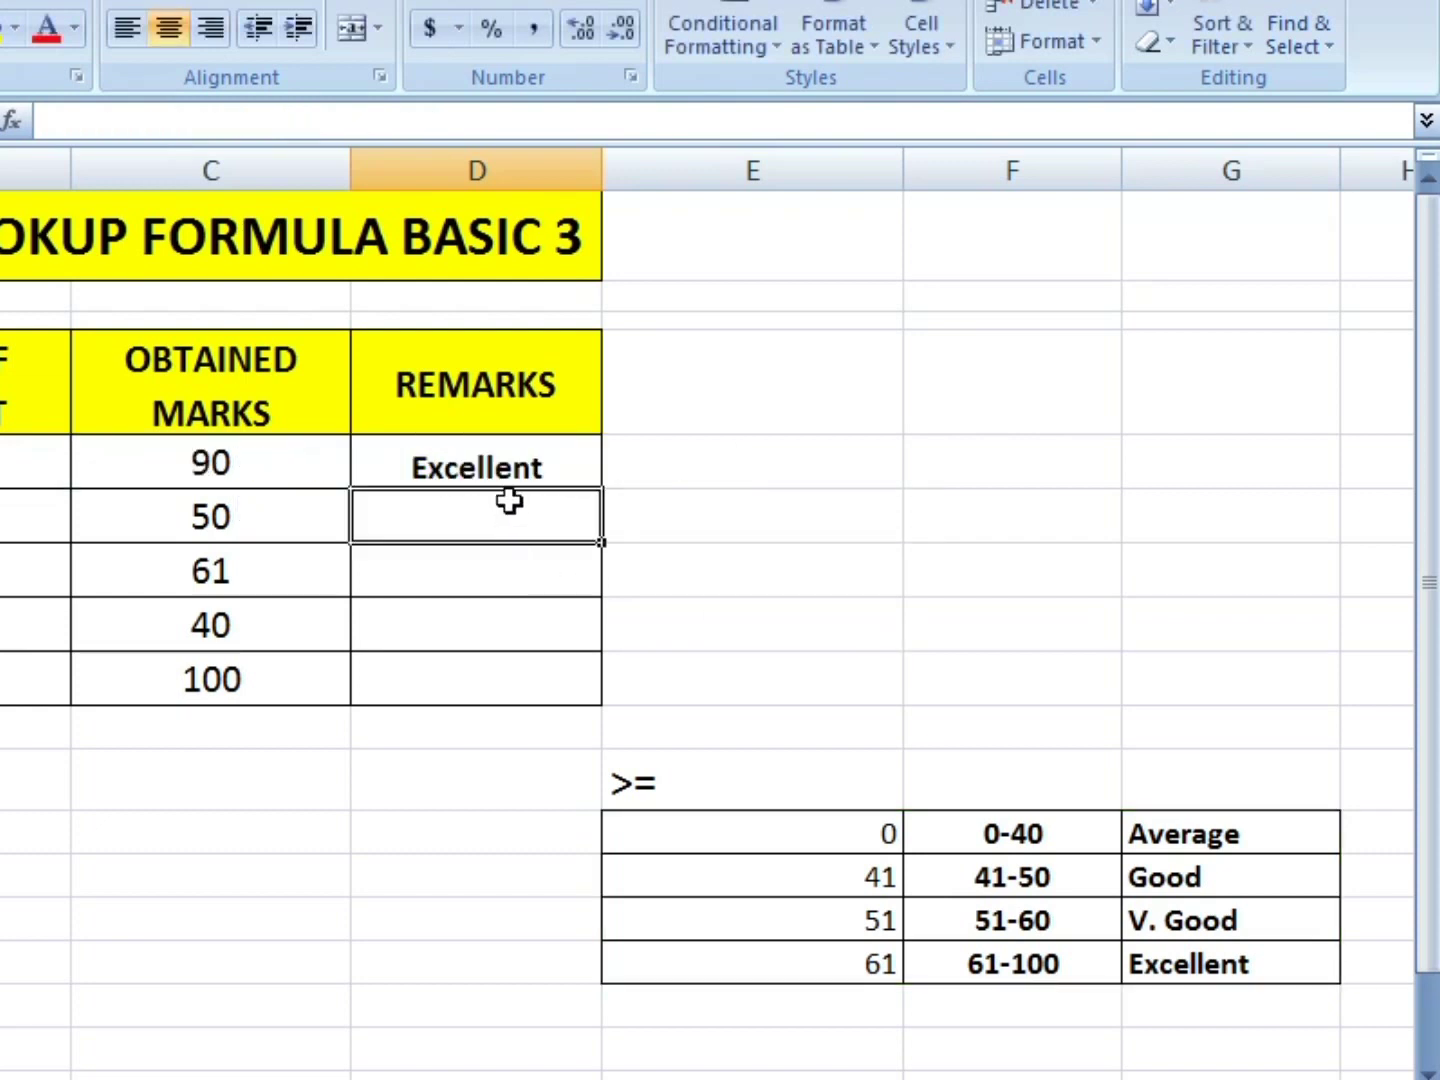
- Fill the D5 VLOOKUP formula down the Remarks column through D9
click(570, 456)
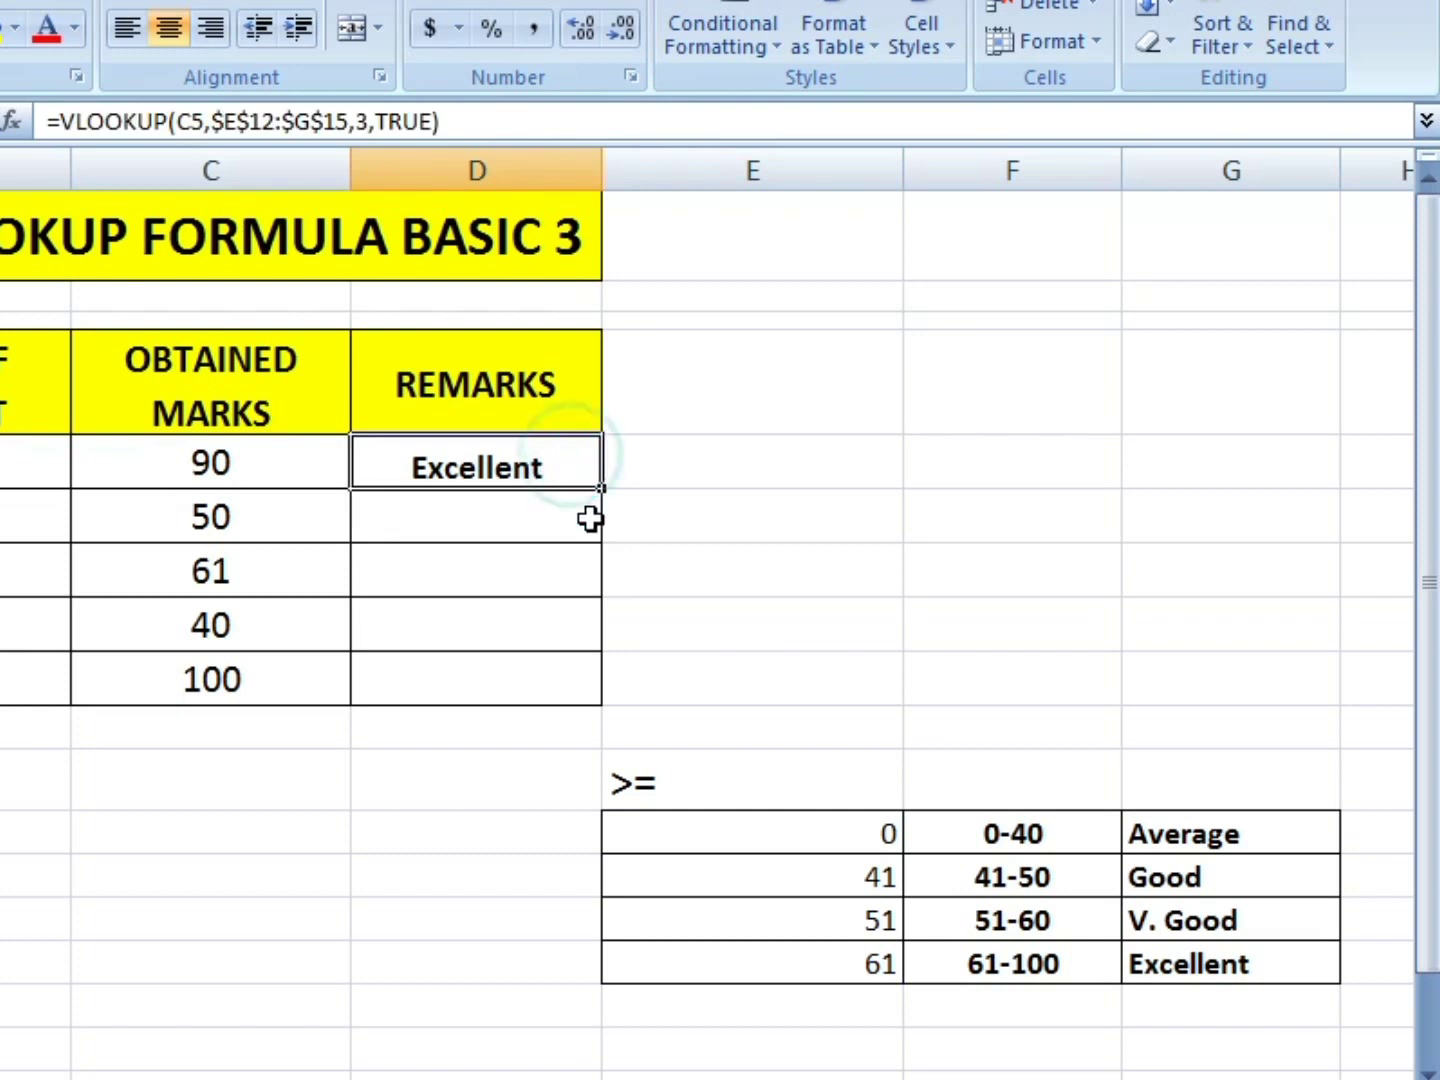
drag(605, 490, 620, 712)
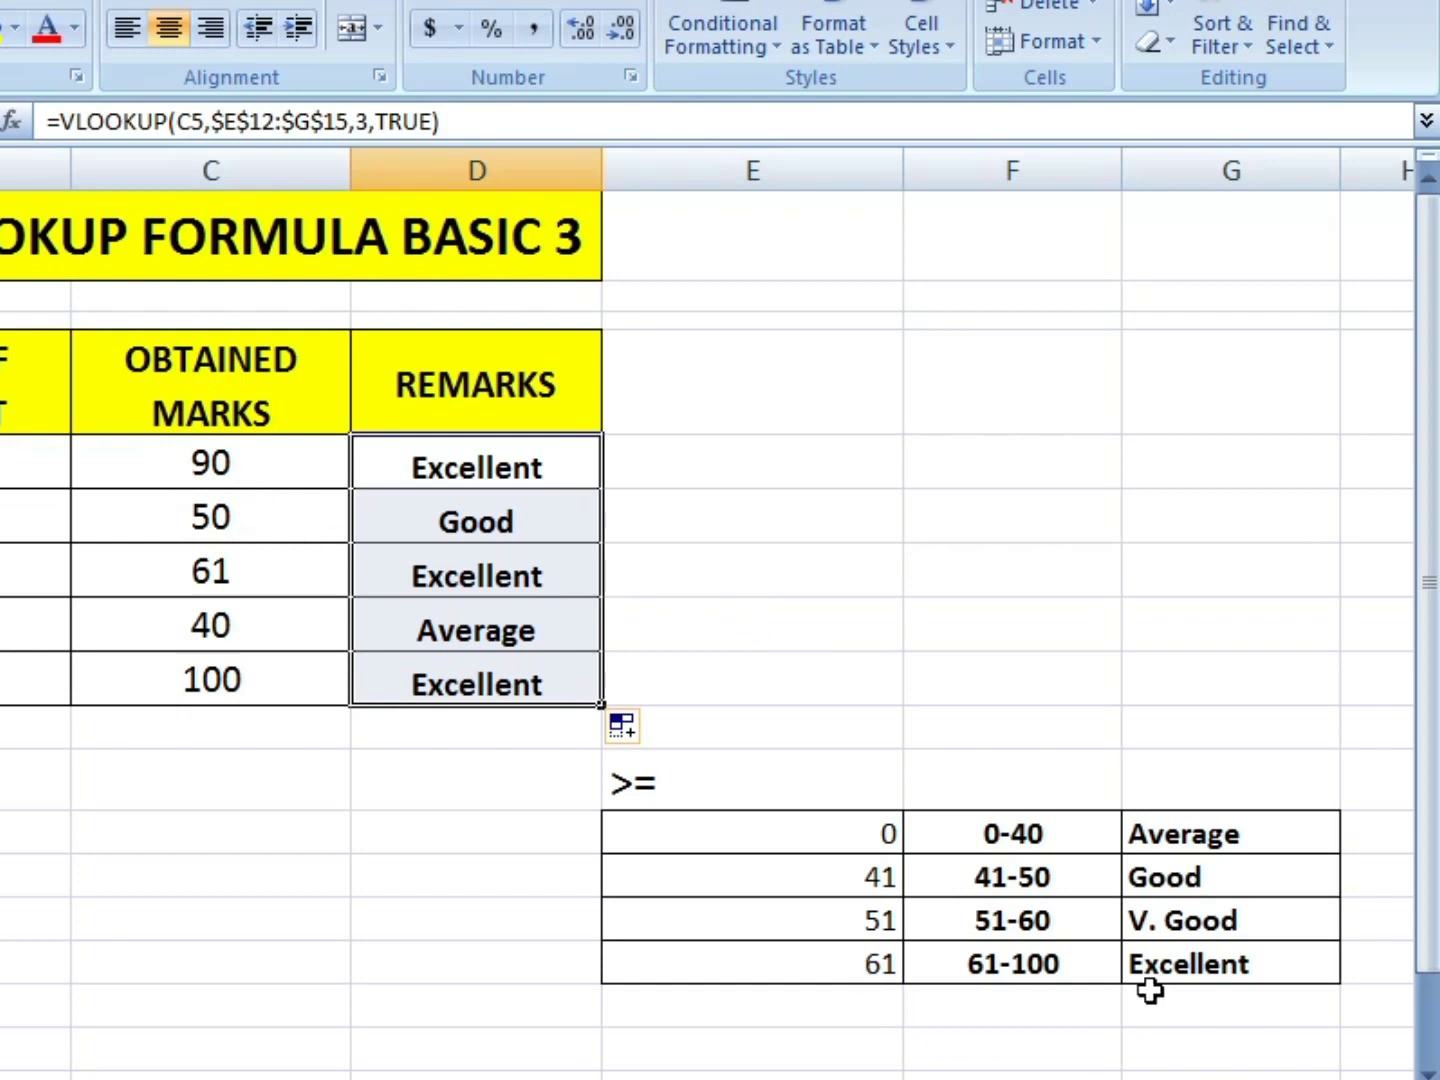
- Check the Remarks formulas in D5 and D6 against the obtained marks and the lower limits in the grading table
click(272, 512)
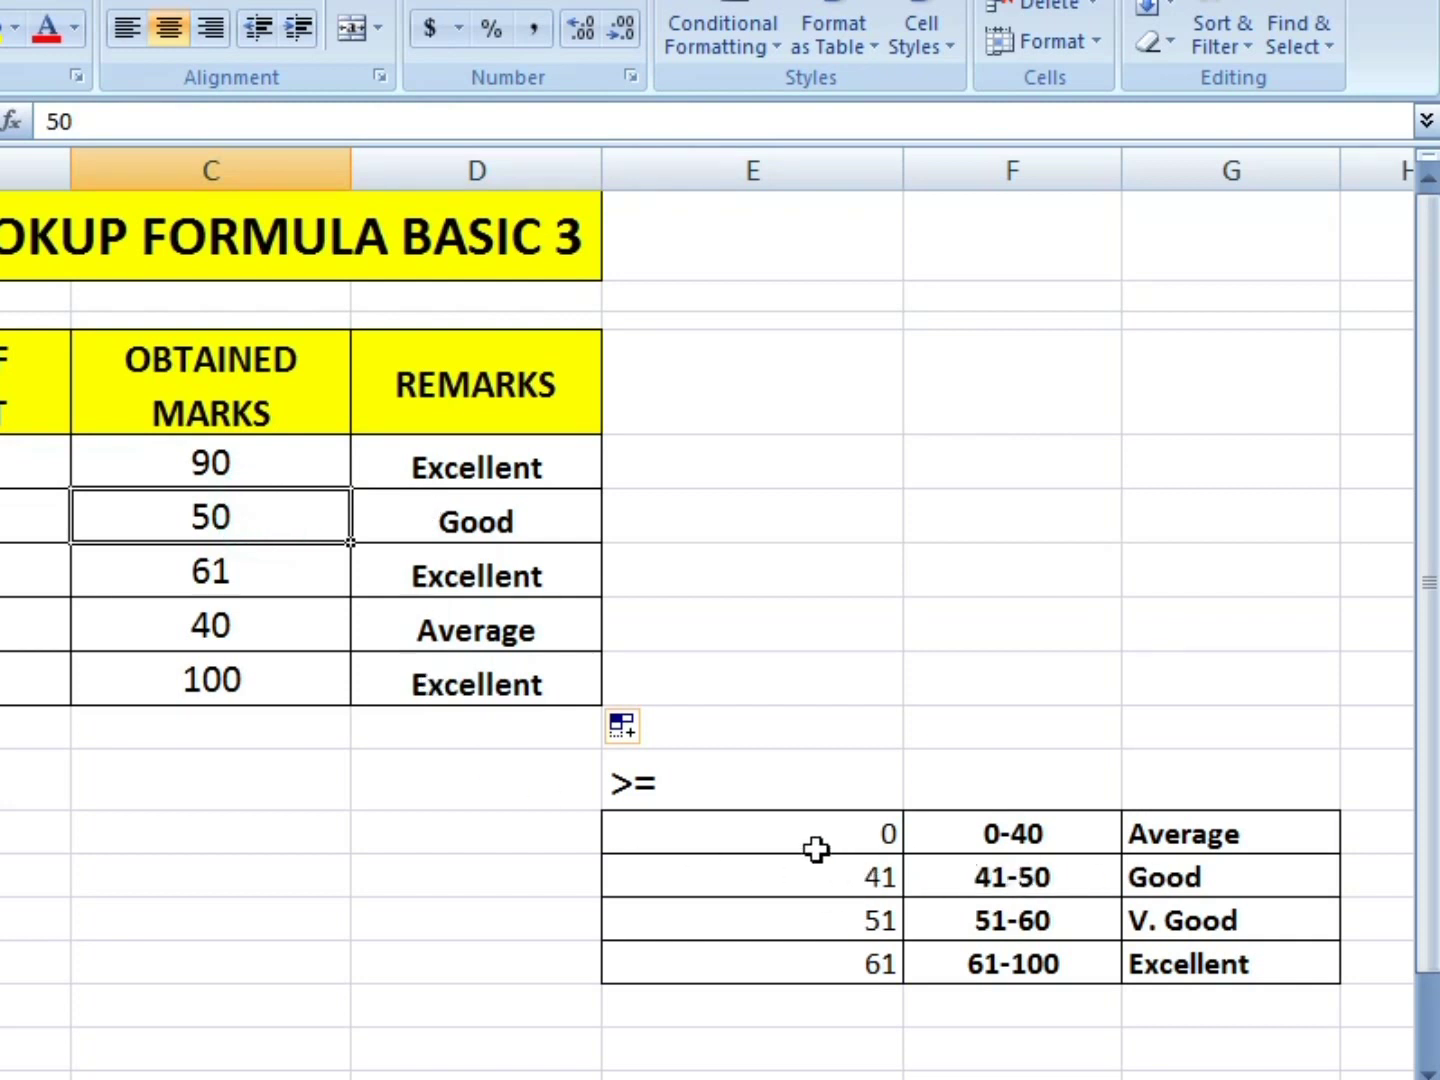
click(848, 884)
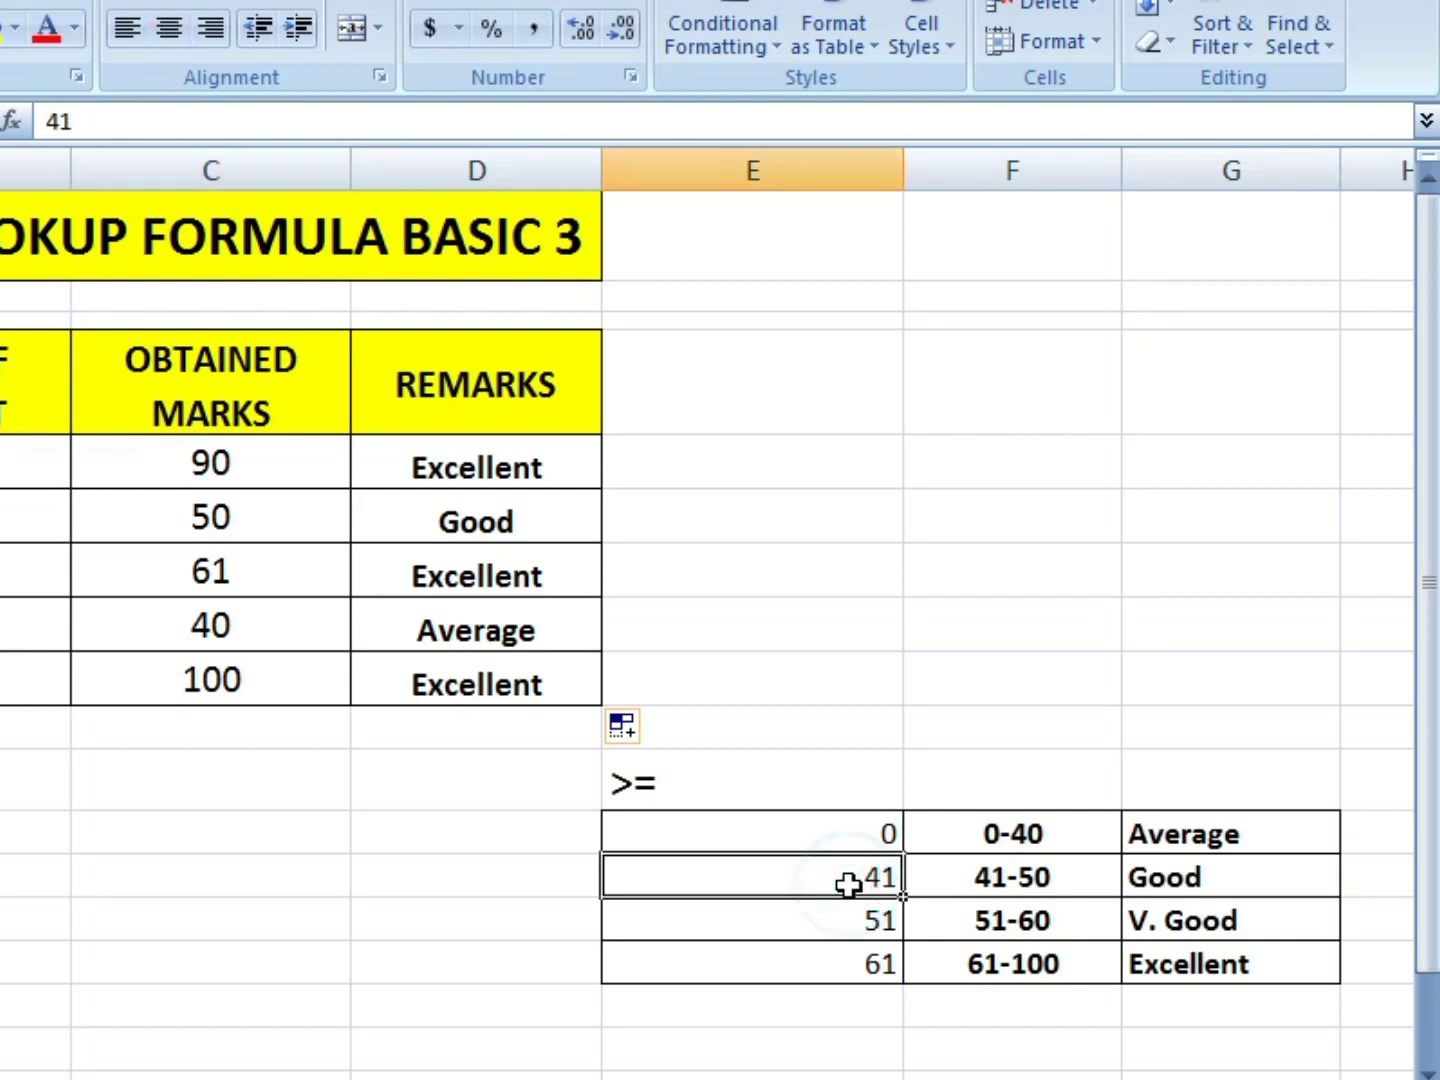
click(553, 530)
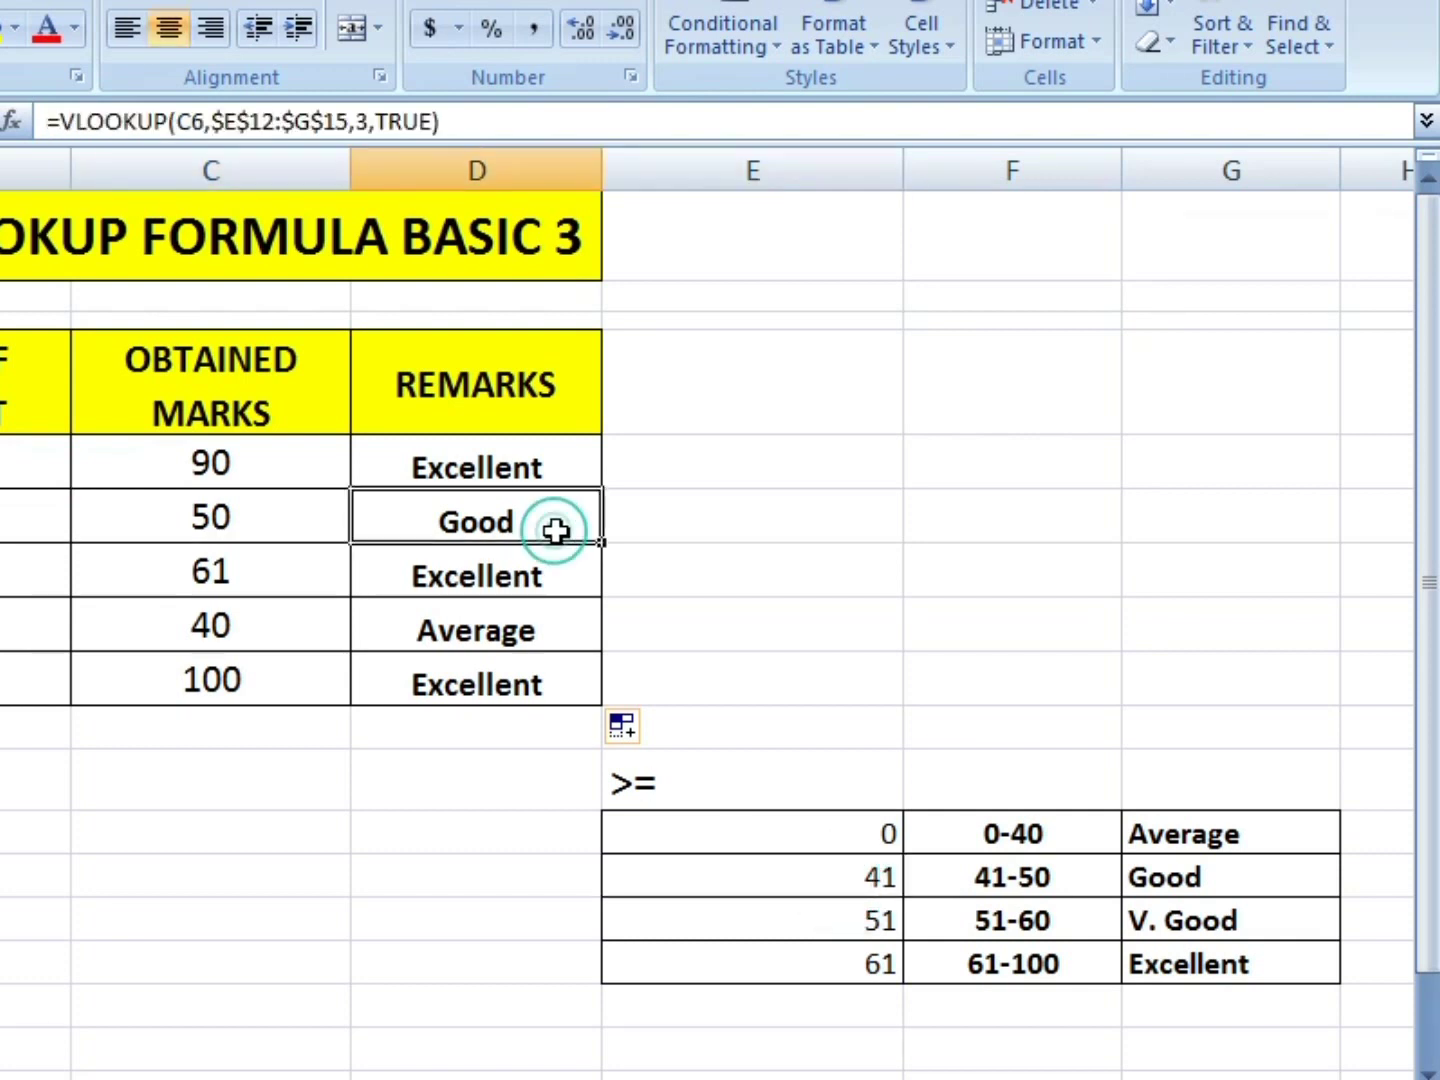
click(278, 632)
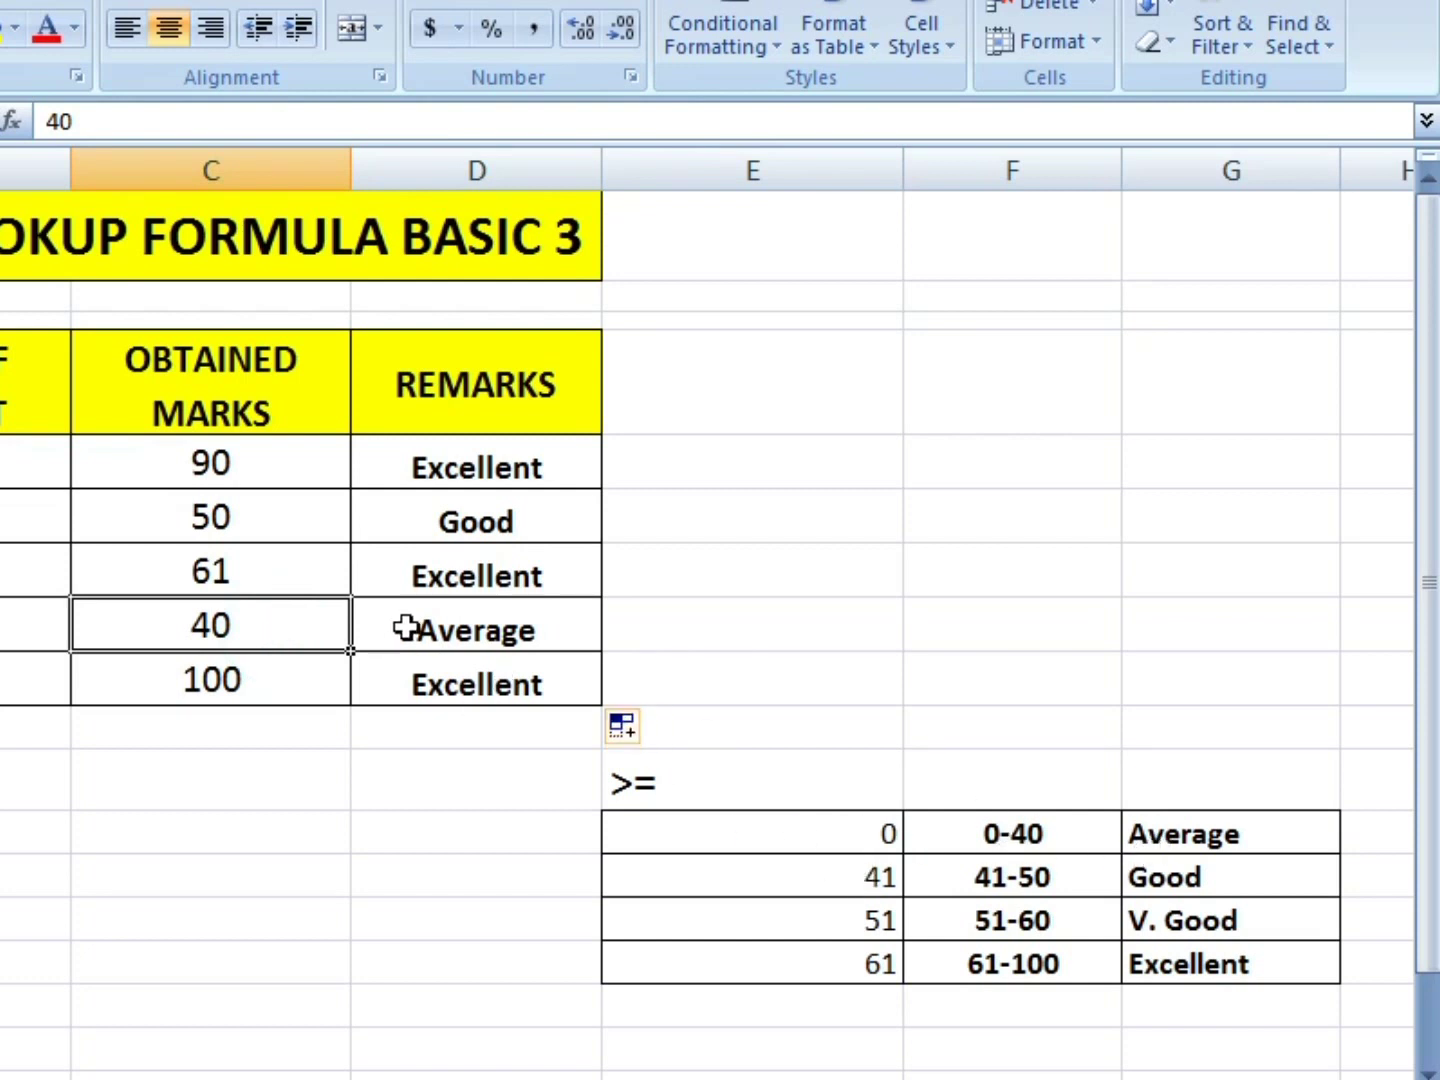
click(768, 582)
click(483, 460)
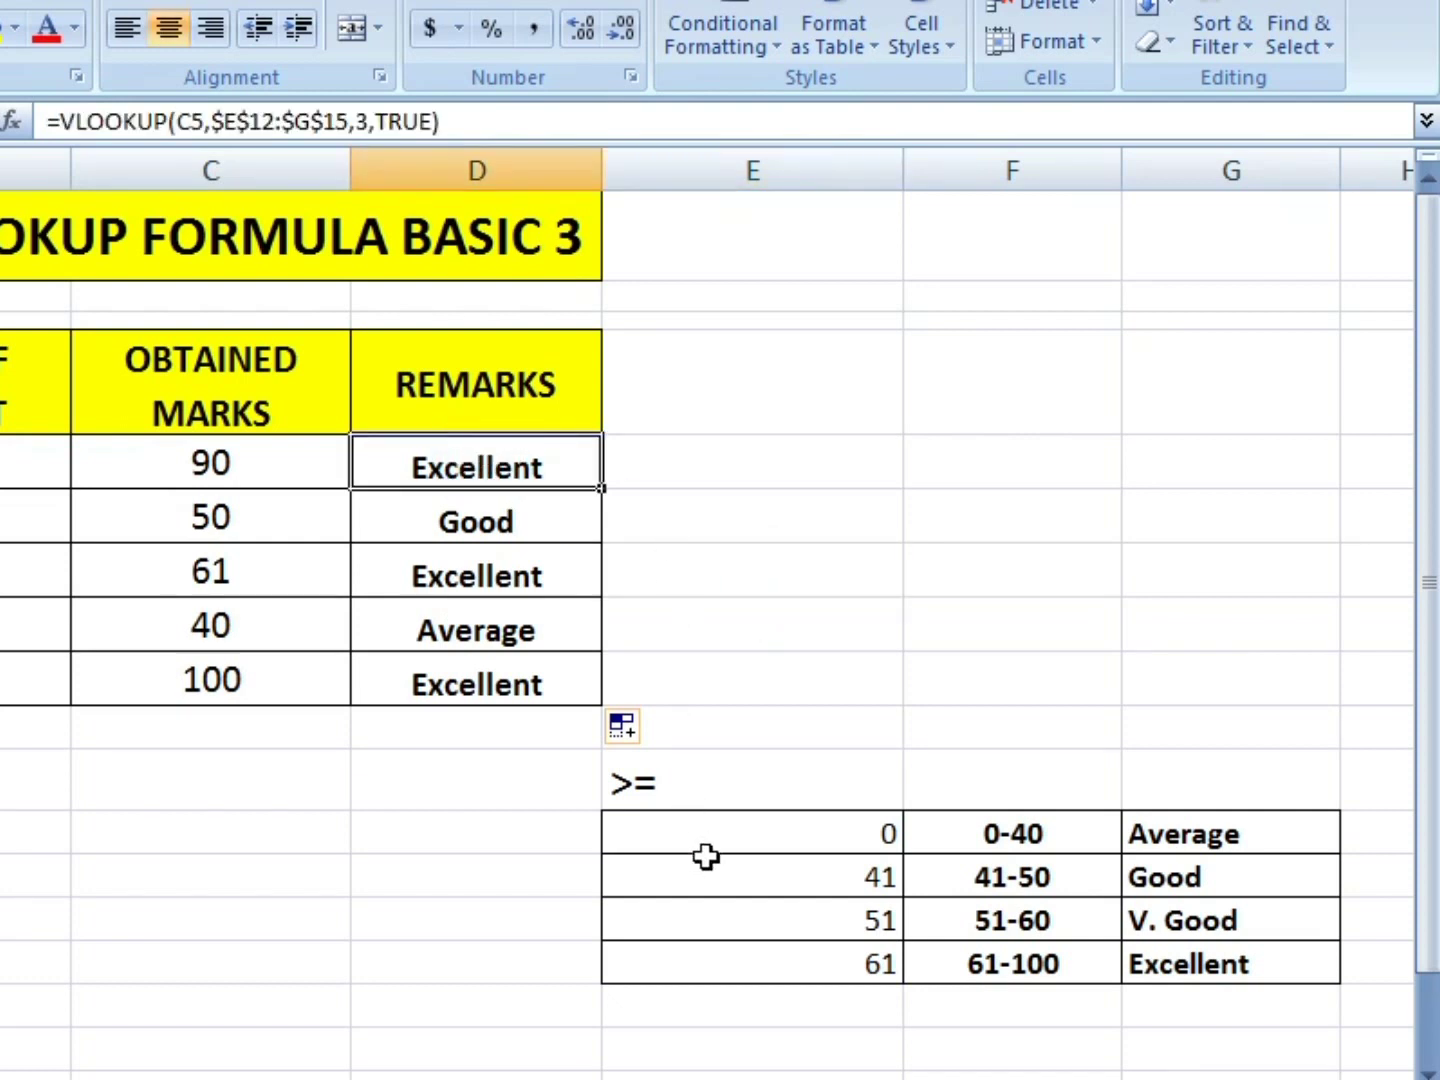
click(762, 598)
click(487, 452)
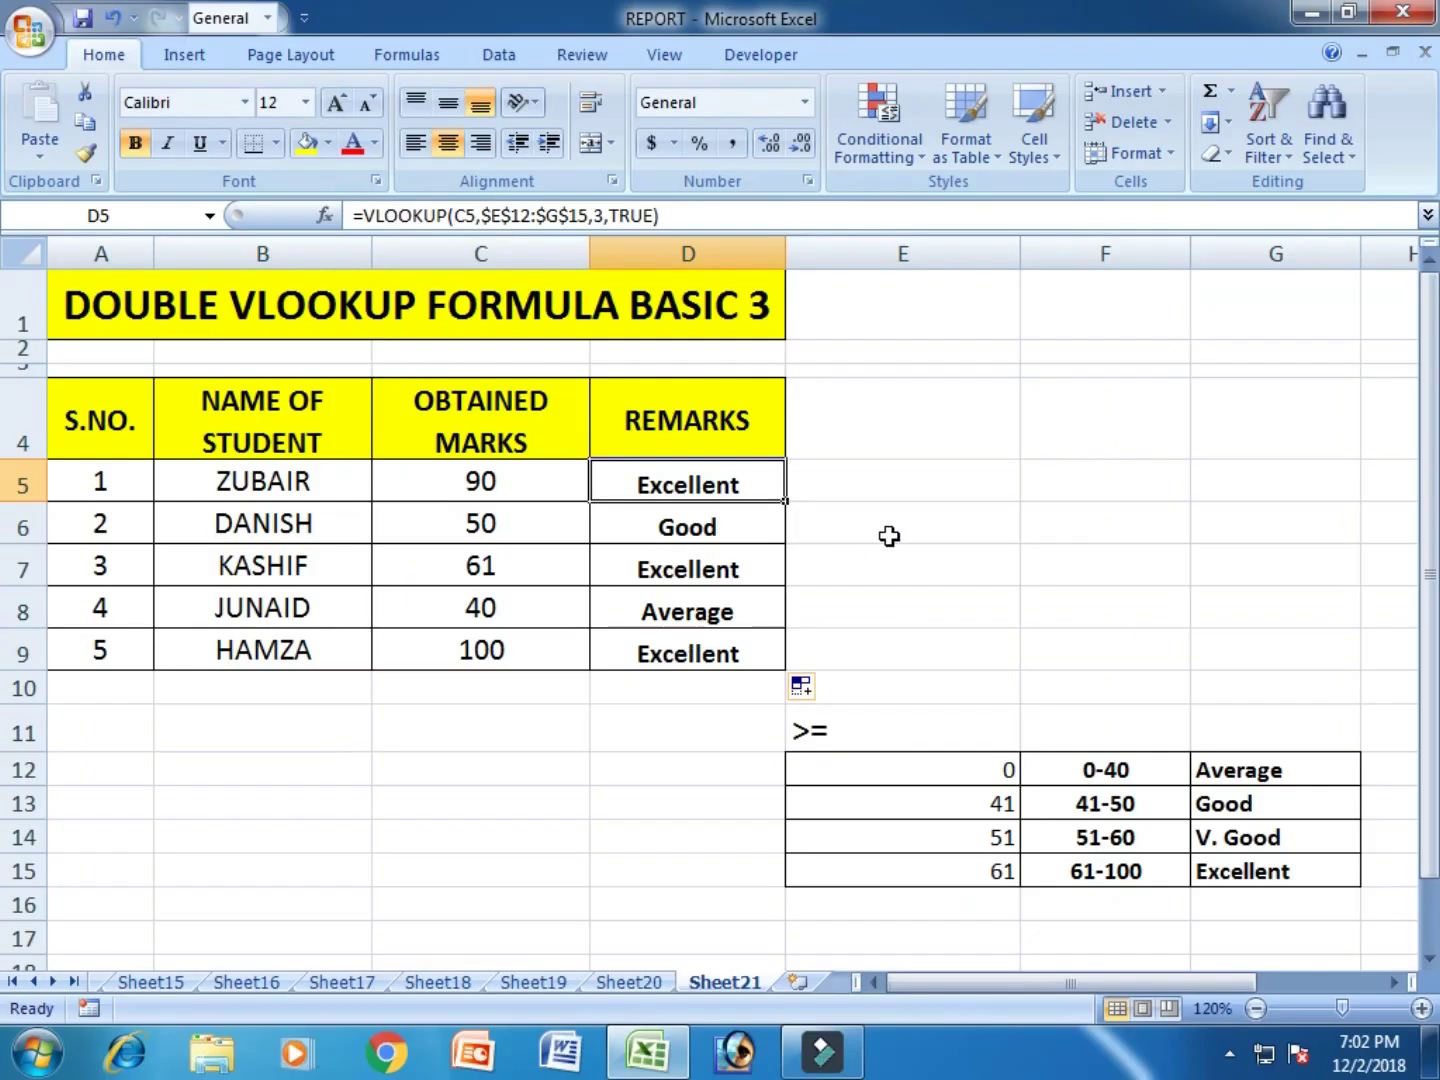
click(733, 532)
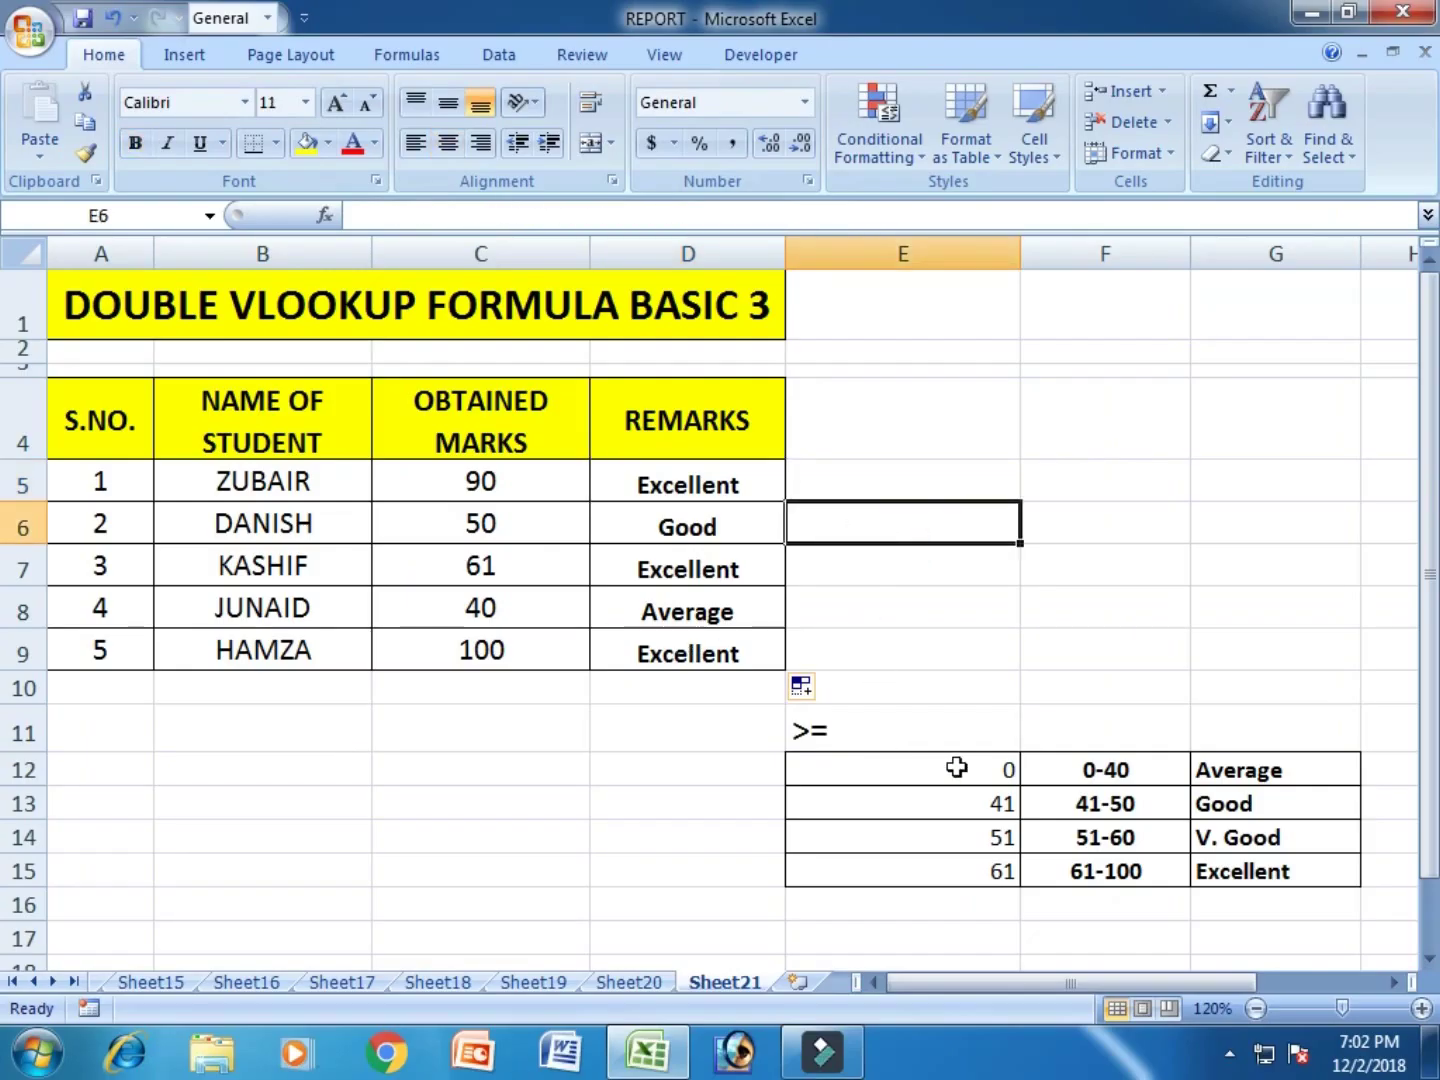
scroll(1001, 466, down, 2)
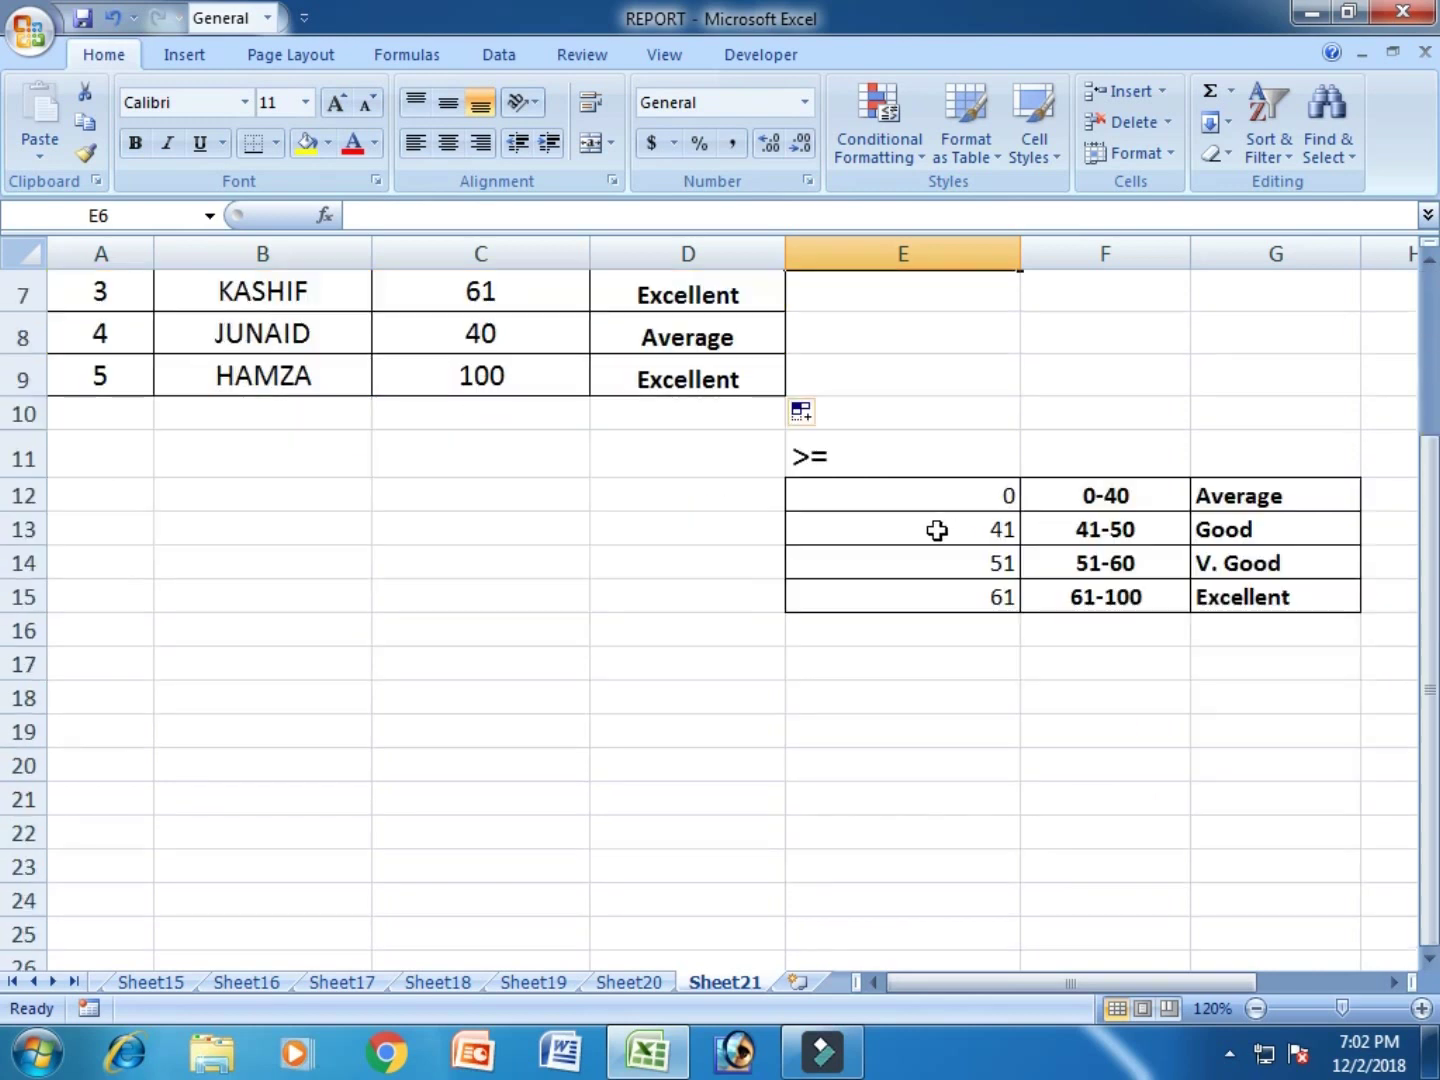
click(875, 500)
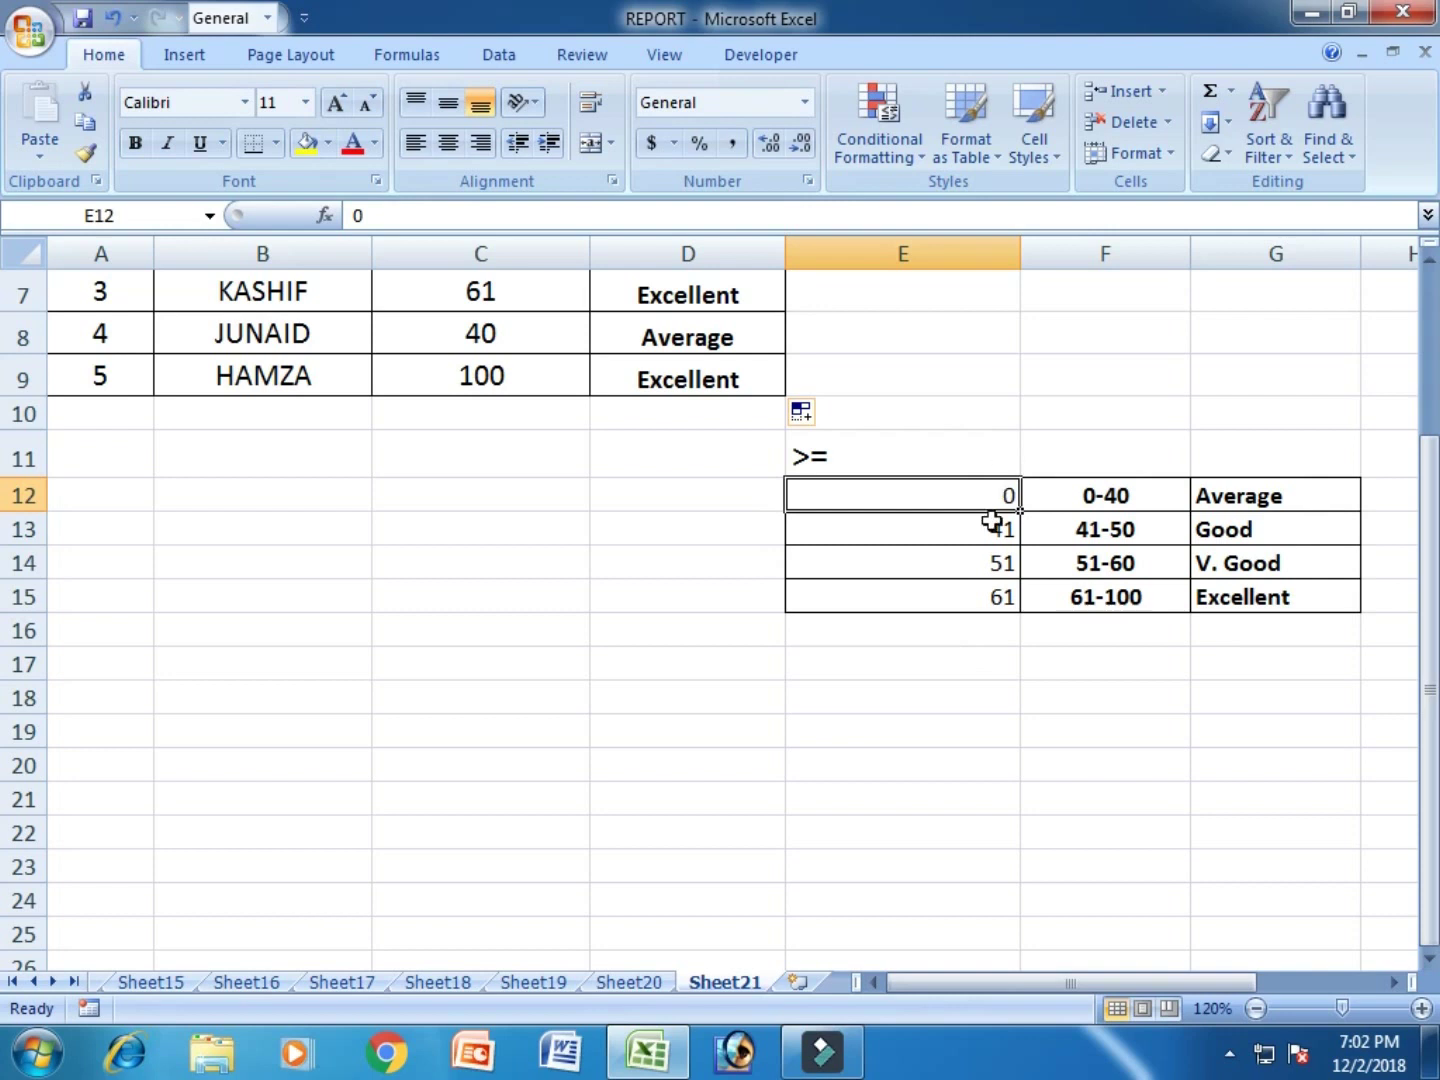
scroll(962, 617, up, 2)
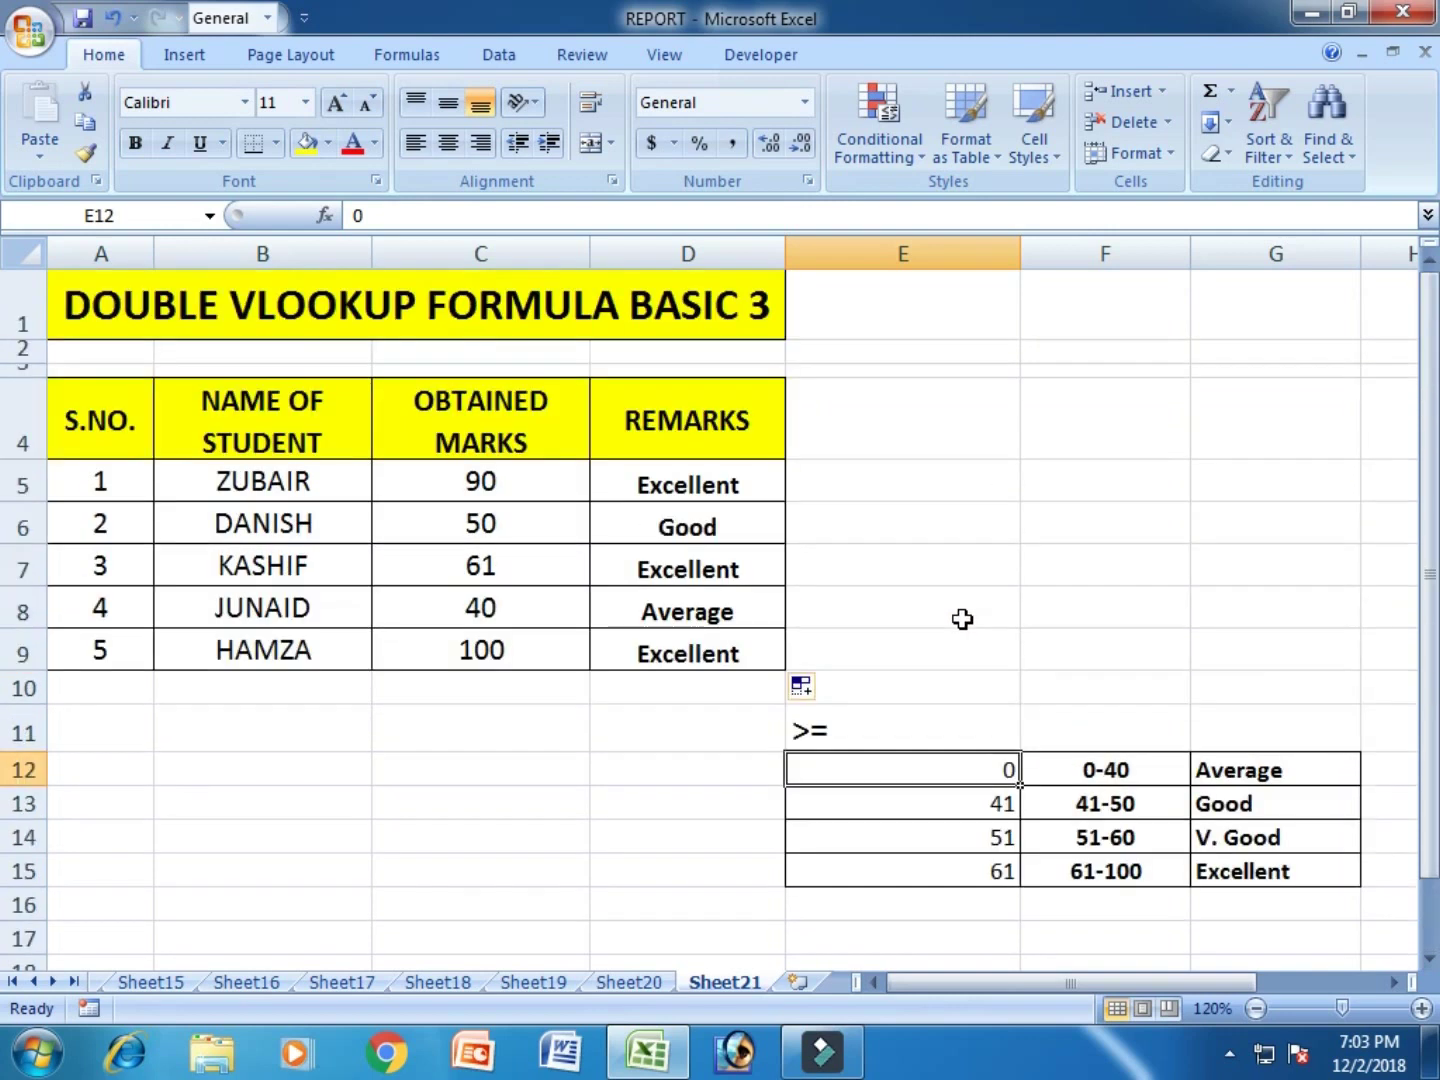
click(722, 487)
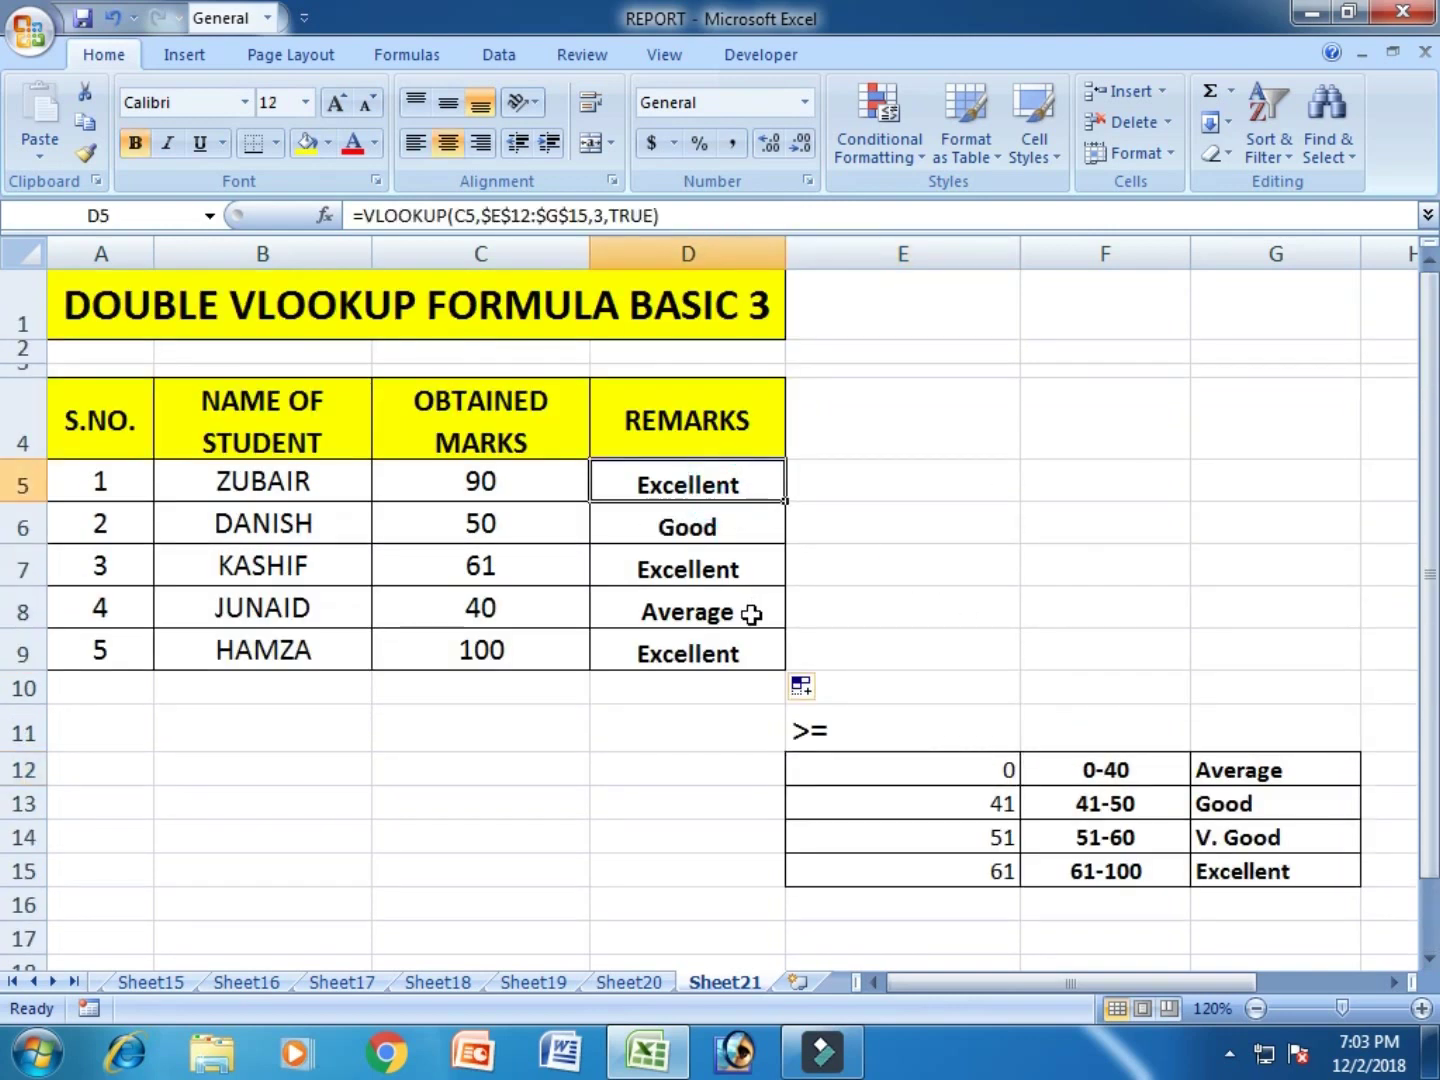
click(839, 498)
click(906, 485)
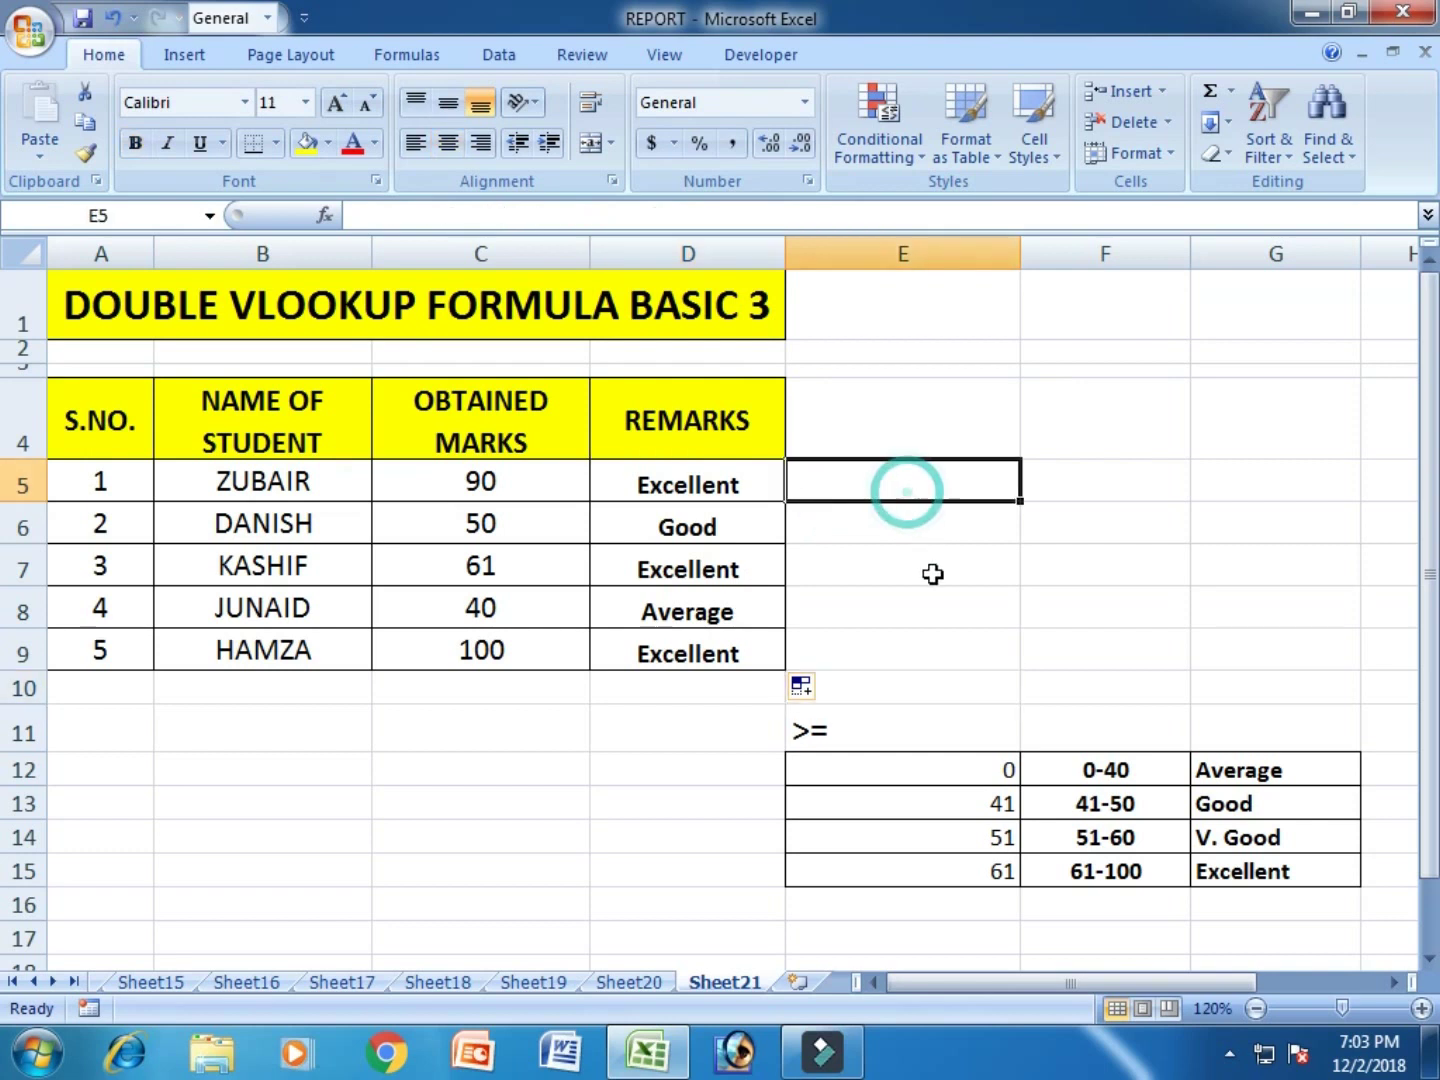
click(1017, 563)
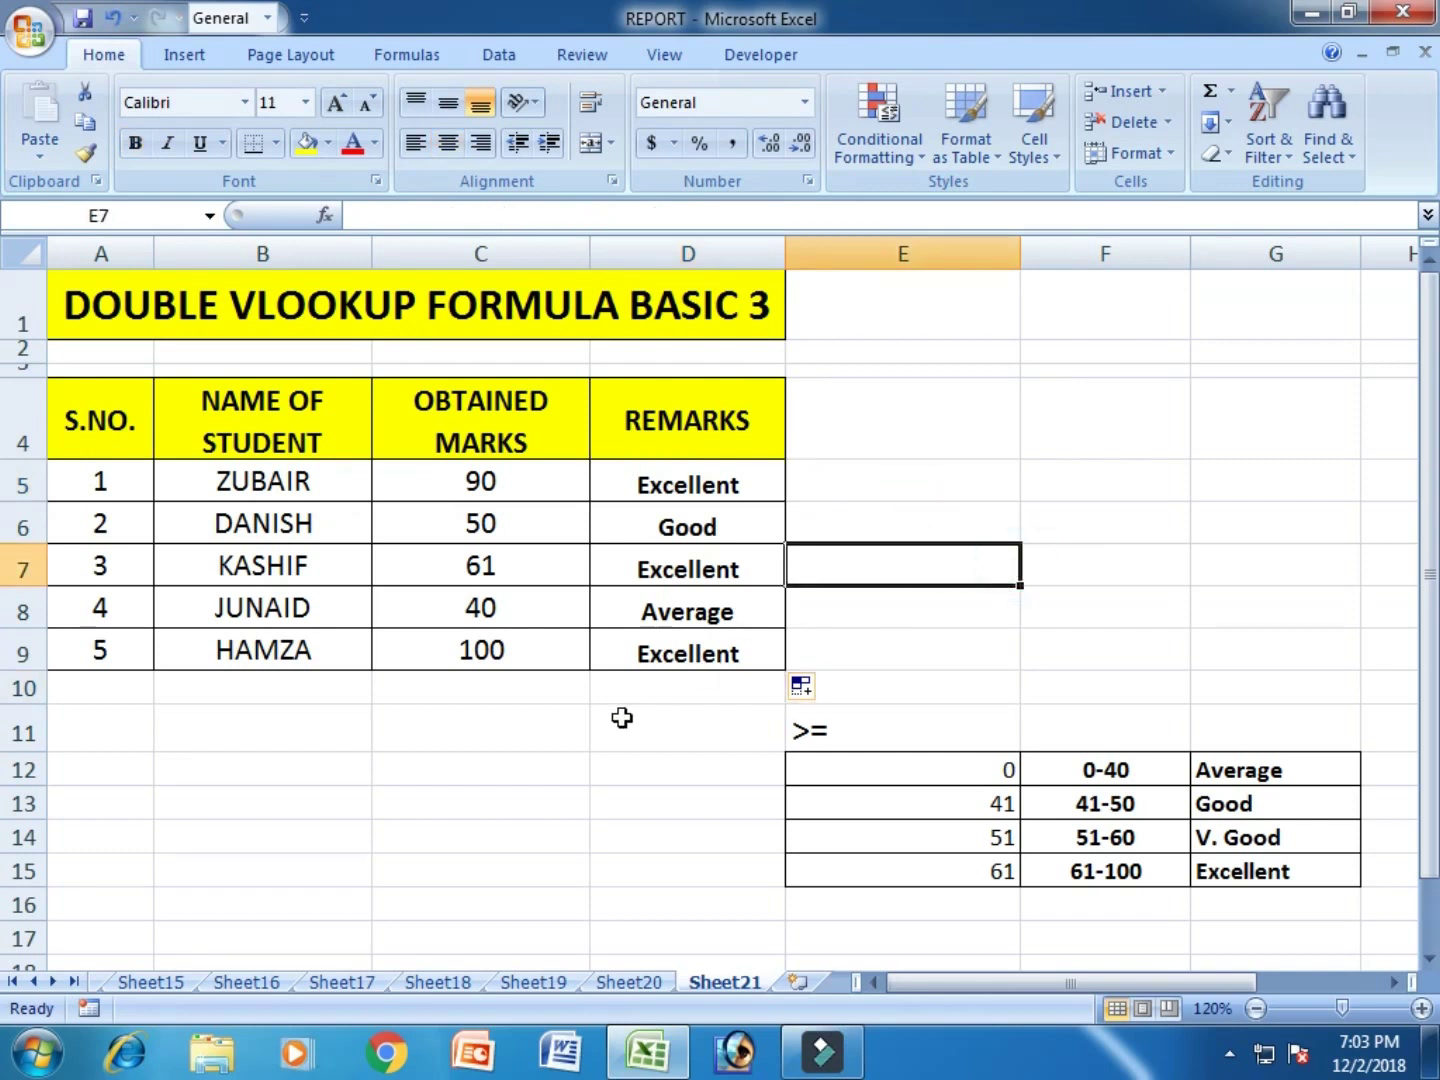
click(477, 776)
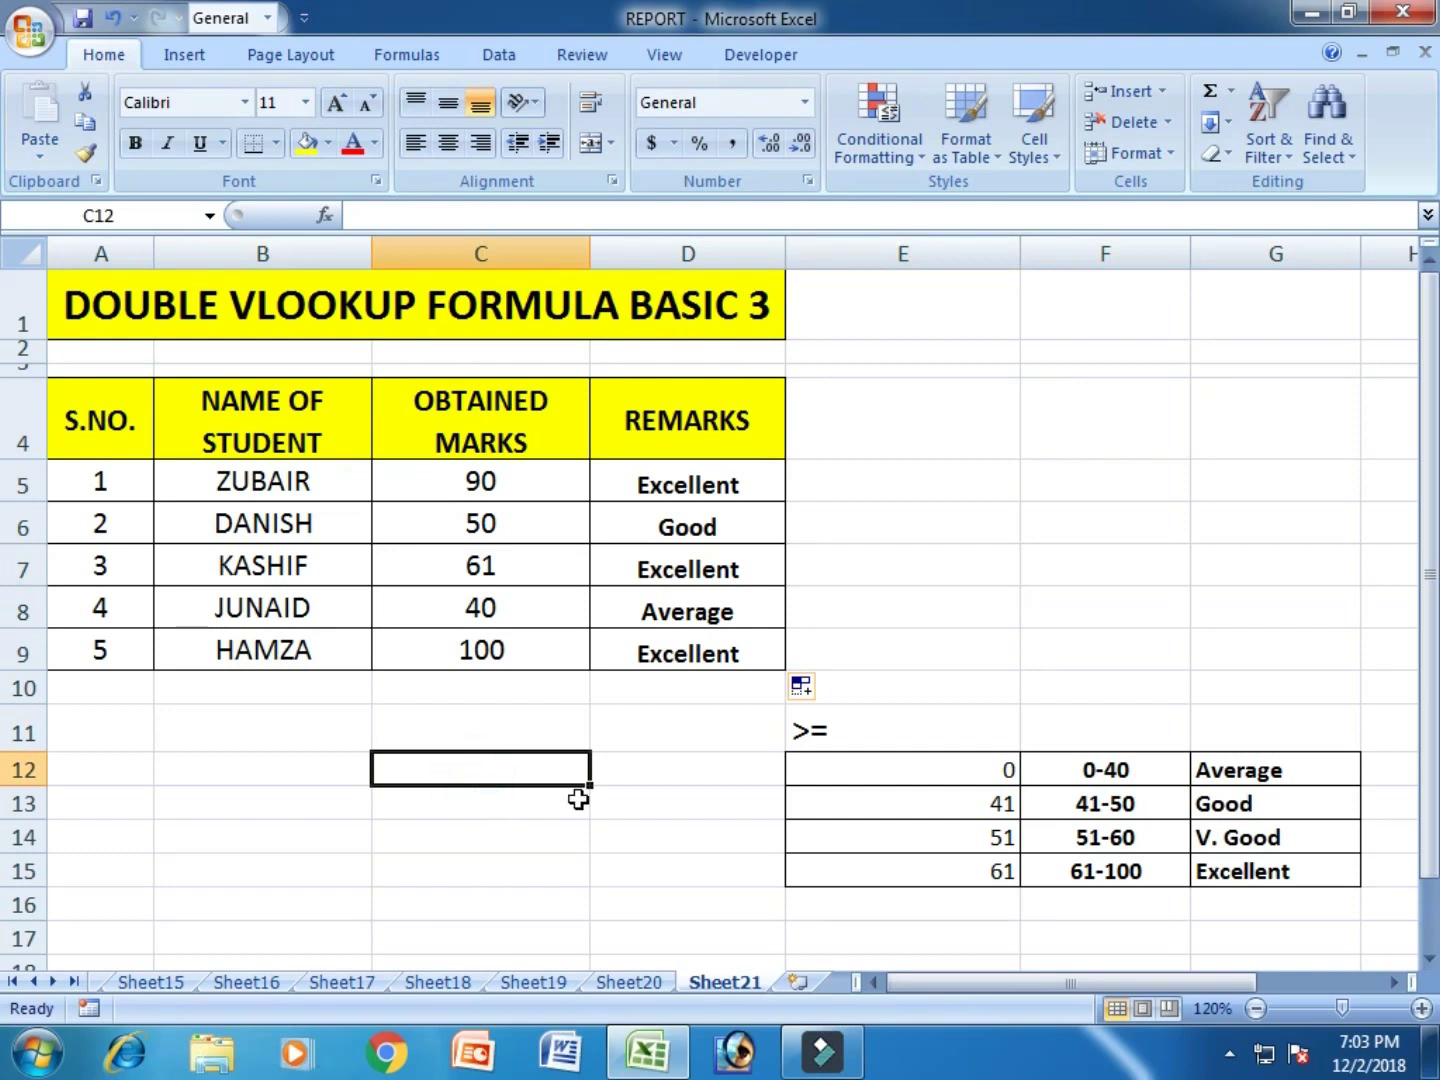
click(289, 742)
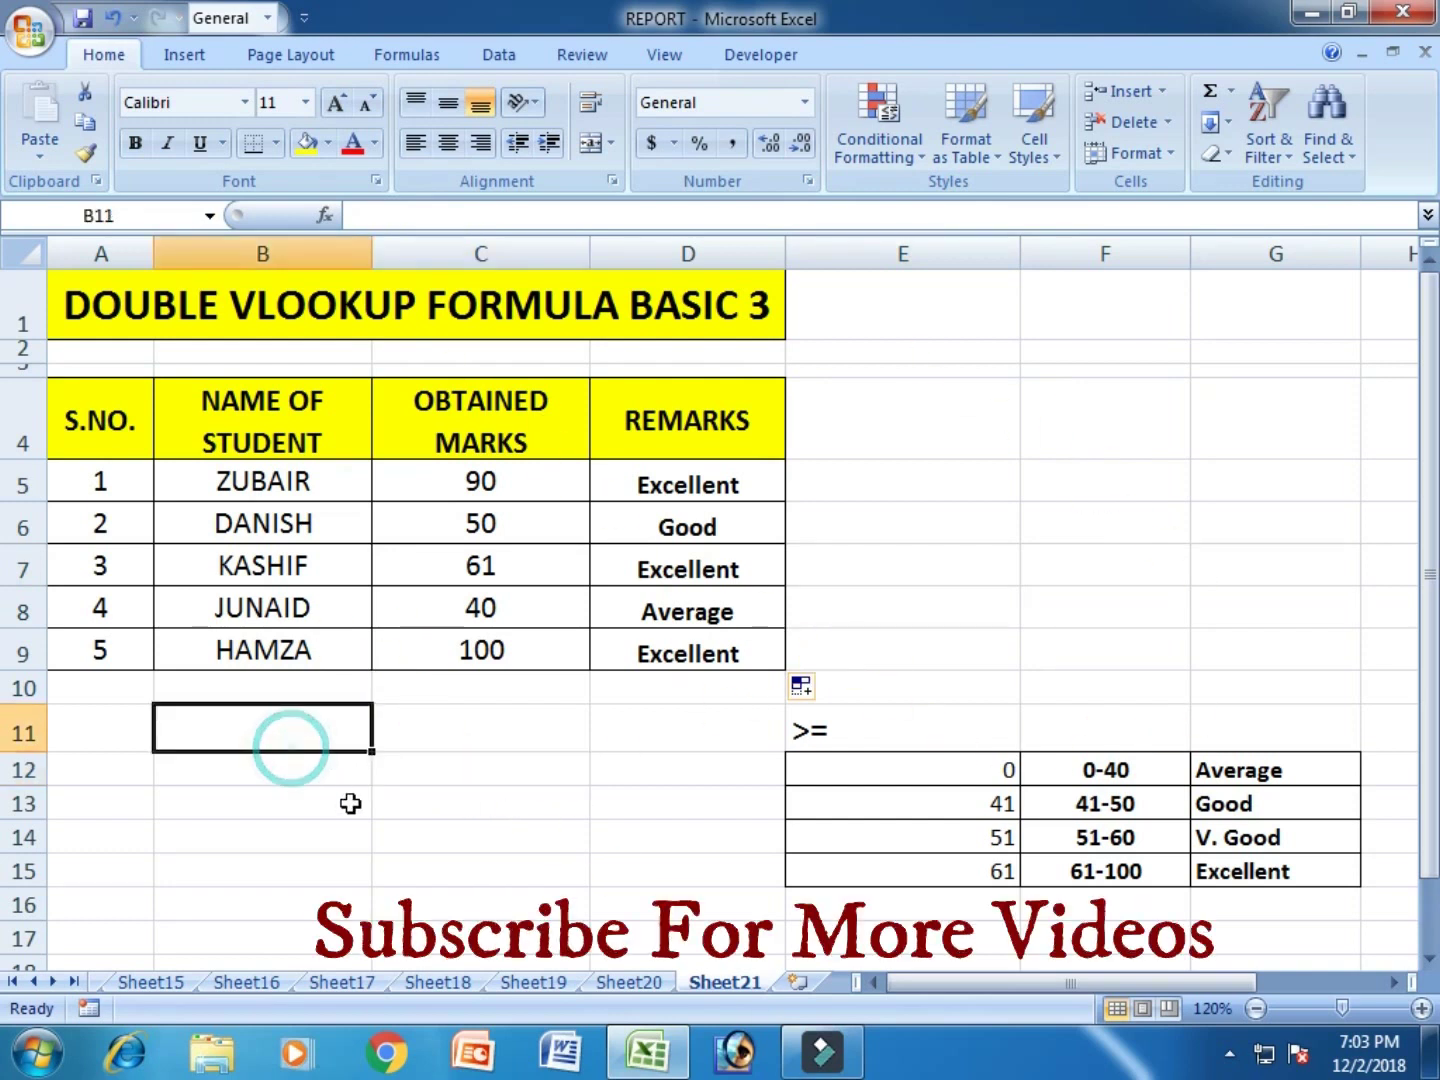